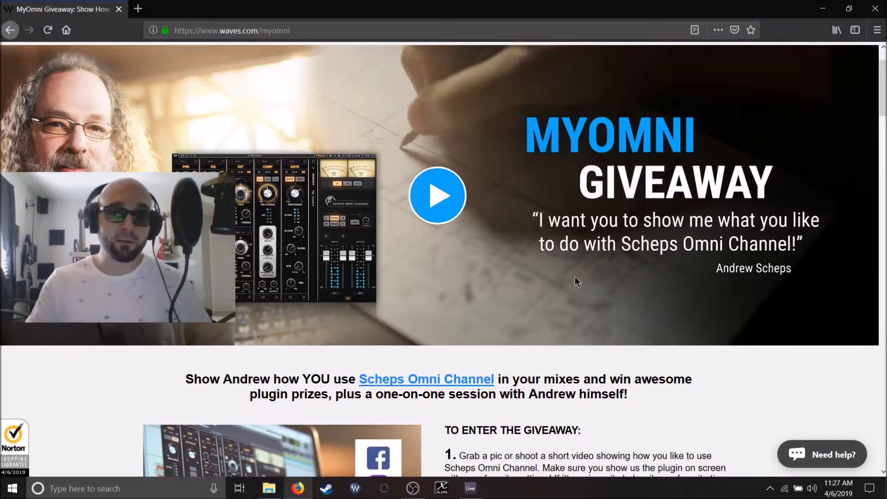
Switch to Ableton Live and view the Scheps Omni Channel on the BASS 061 track, collapsing its expanded compressor view
left_click(470, 487)
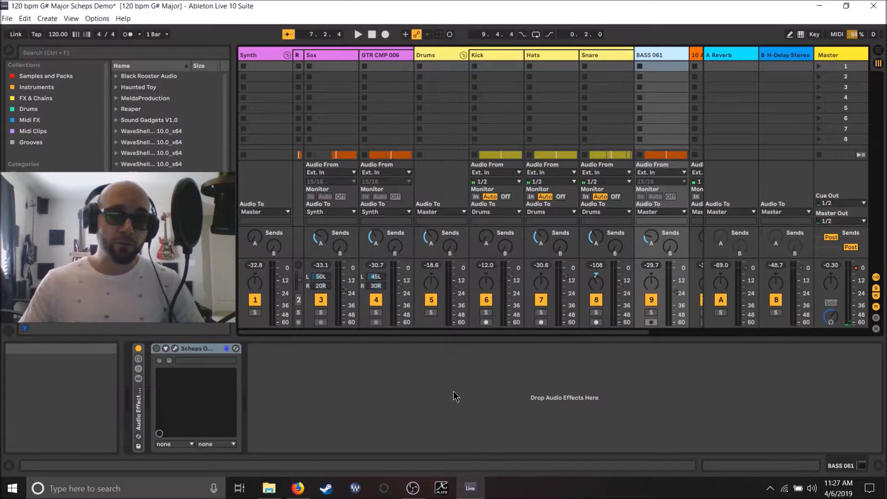
left_click(175, 348)
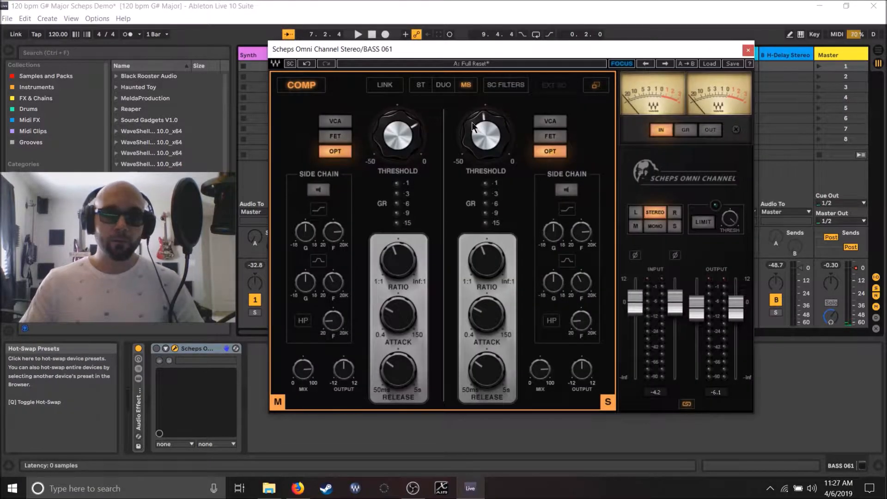
left_click(595, 85)
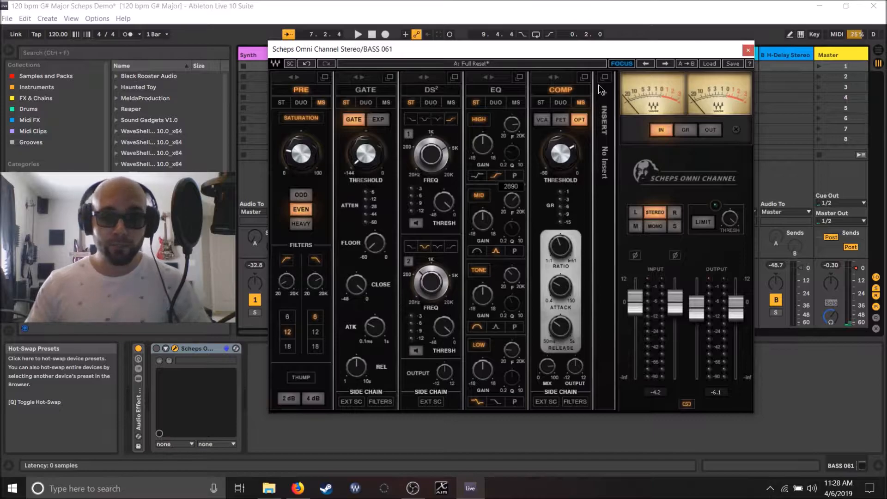
left_click(746, 51)
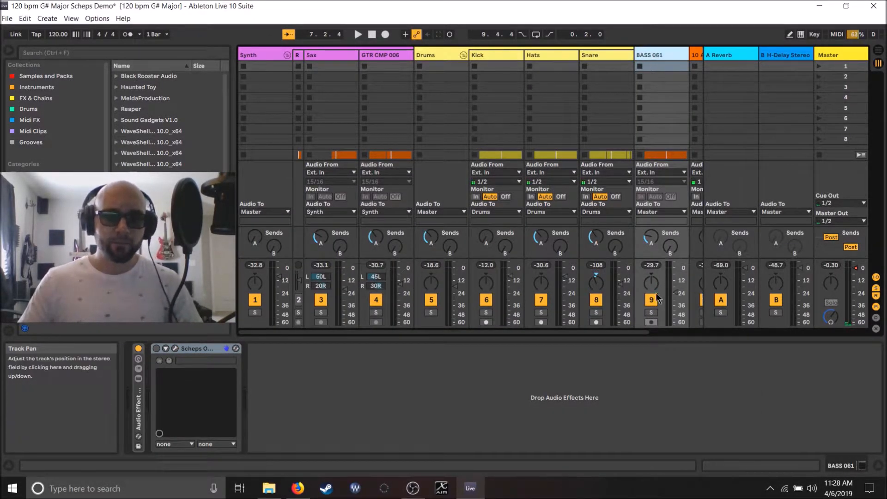
Solo the BASS 061 track, play it with Scheps Omni Channel bypassed, and activate the plugin
left_click(650, 313)
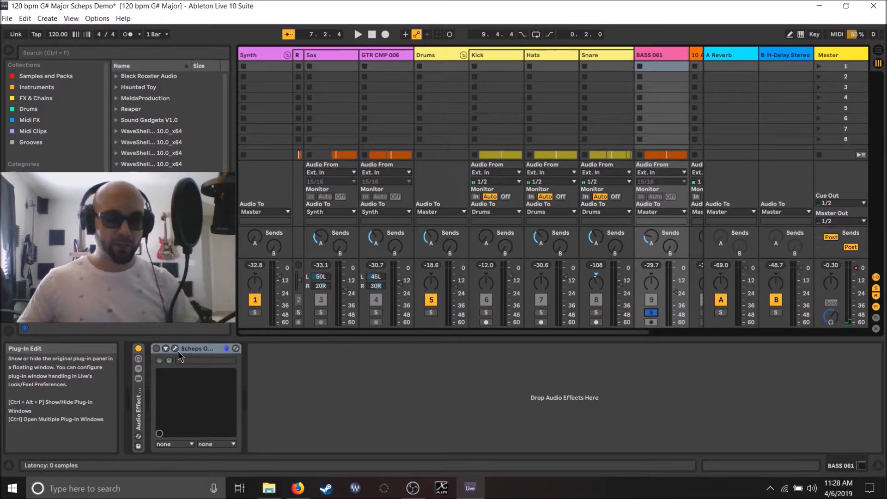
key("space")
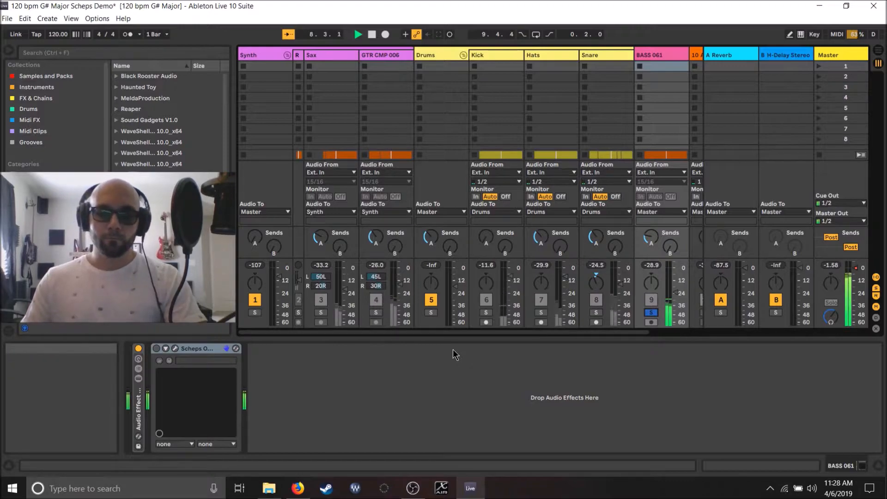
left_click(176, 350)
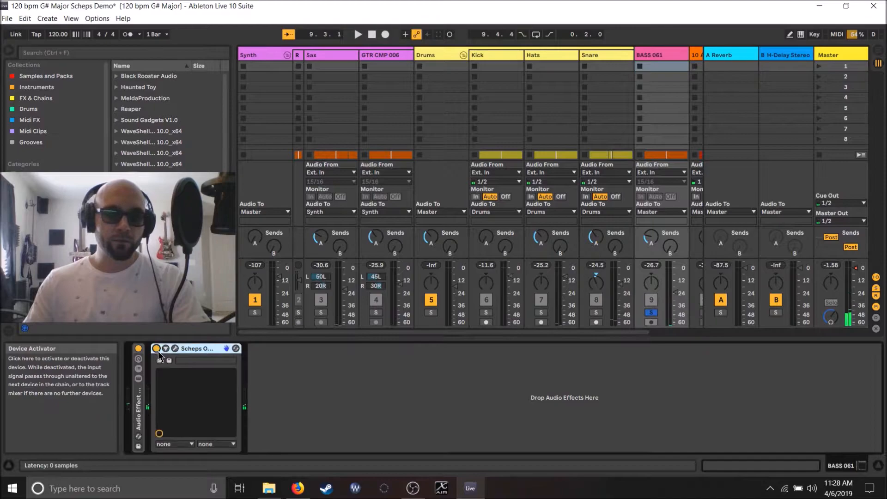
Open the bass's Scheps Omni Channel and examine the mid and side saturation and filter settings in the expanded PRE module
left_click(176, 349)
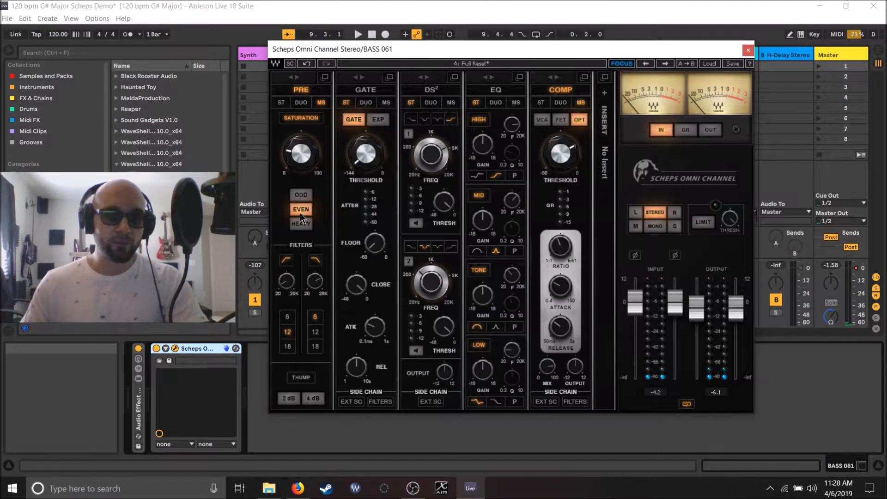
left_click(326, 79)
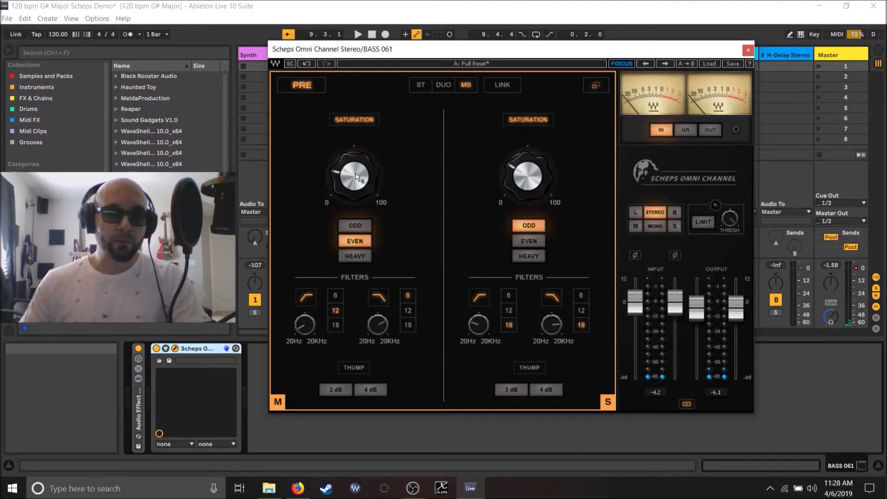
mouse_move(357, 178)
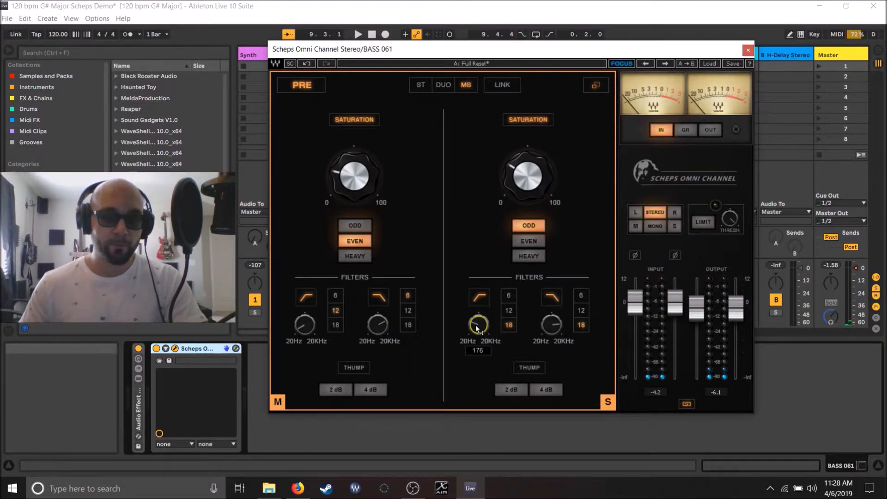
mouse_move(545, 335)
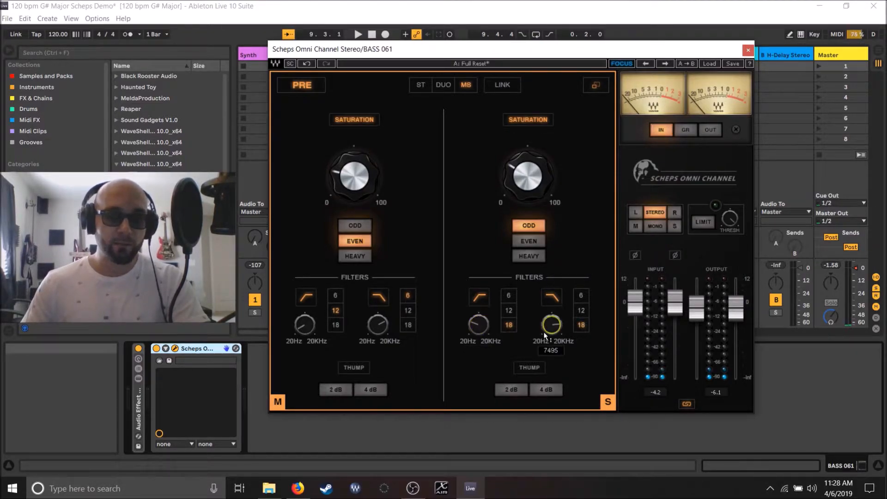
mouse_move(306, 331)
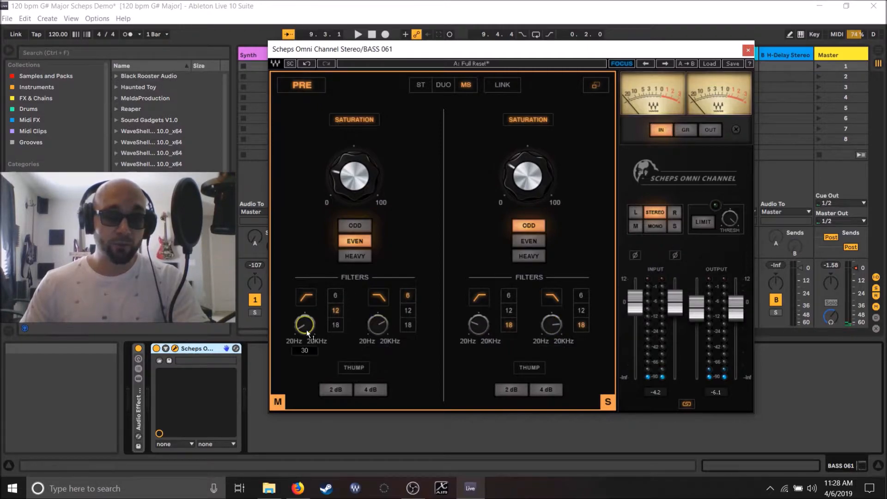
left_click(596, 86)
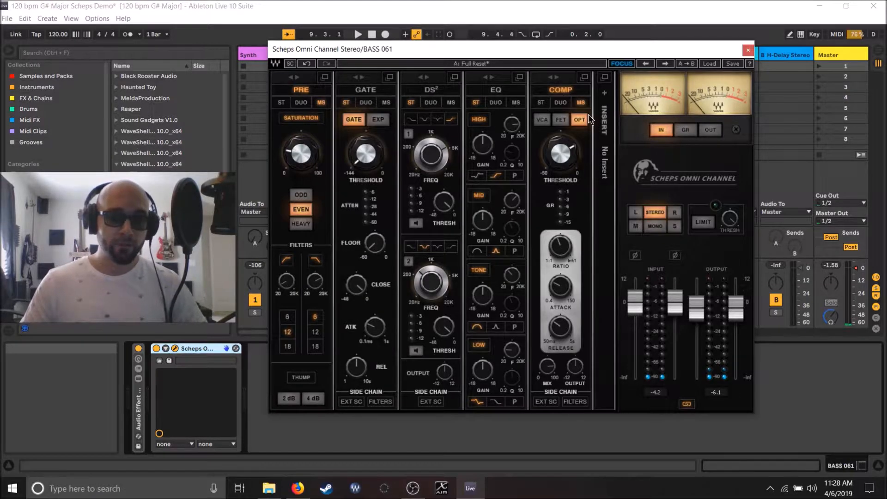
Examine the mid and side threshold settings in the expanded COMP module of the bass's plugin, and close the plugin window
left_click(584, 77)
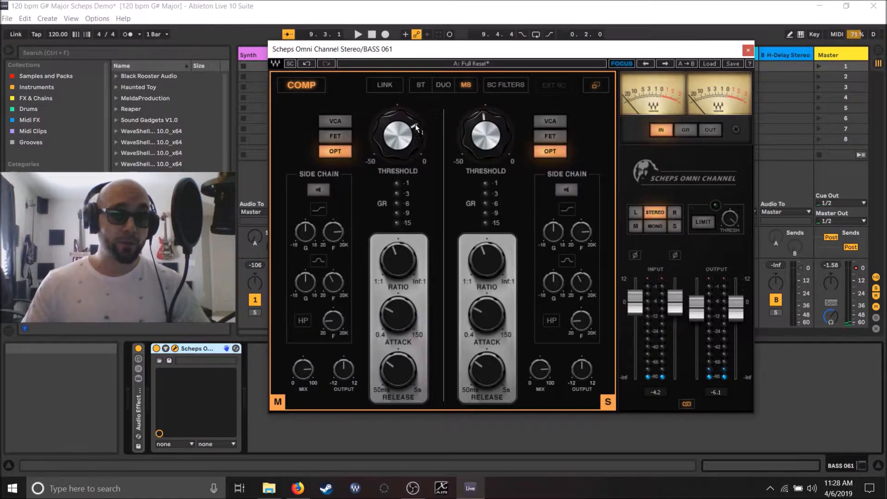
mouse_move(403, 133)
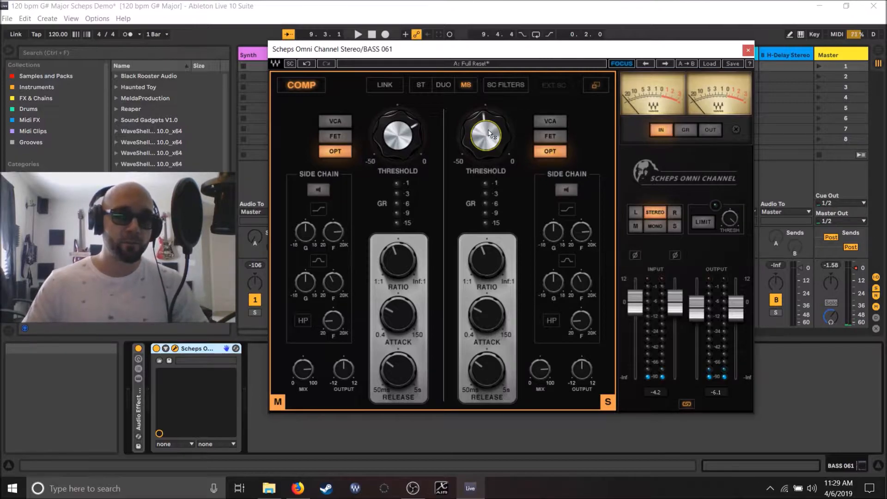
mouse_move(490, 134)
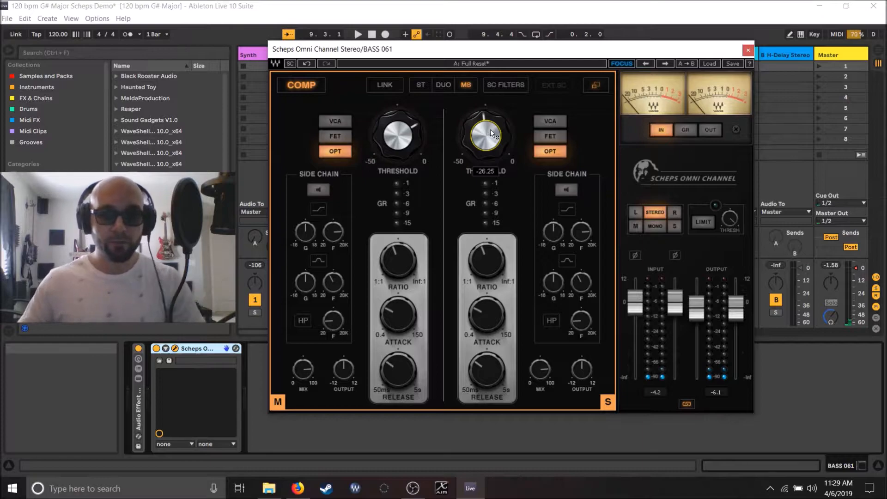
left_click(595, 85)
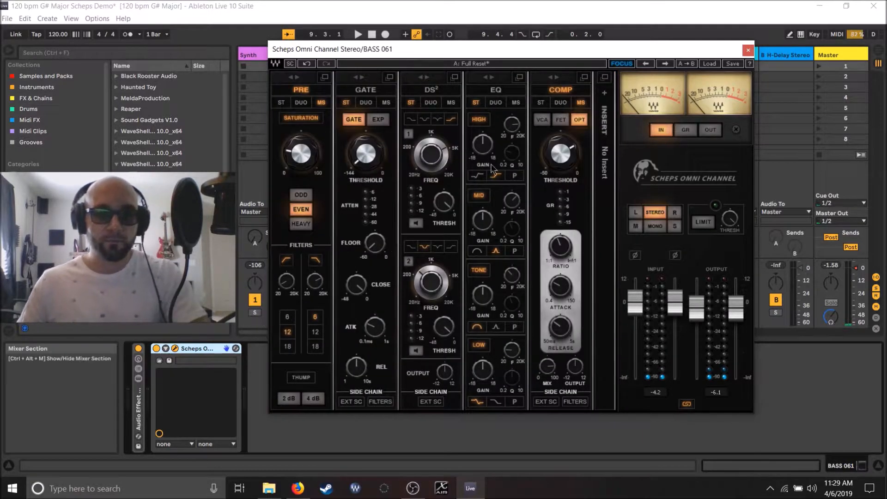
left_click(747, 52)
Play the soloed bass and switch its Scheps Omni Channel off and back on to compare the sound
key("space")
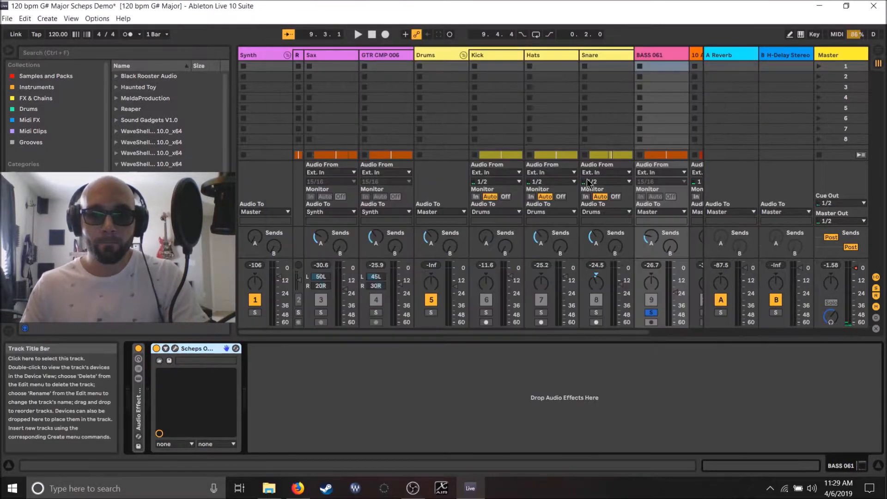
left_click(156, 348)
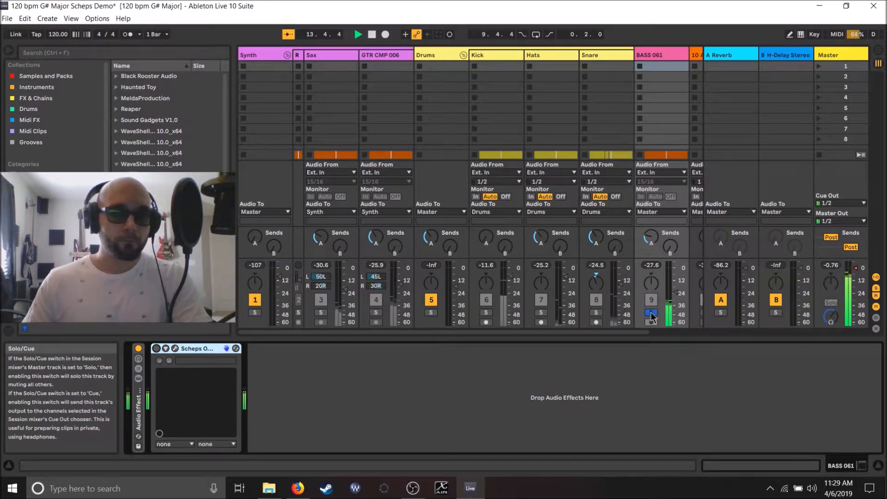
left_click(157, 349)
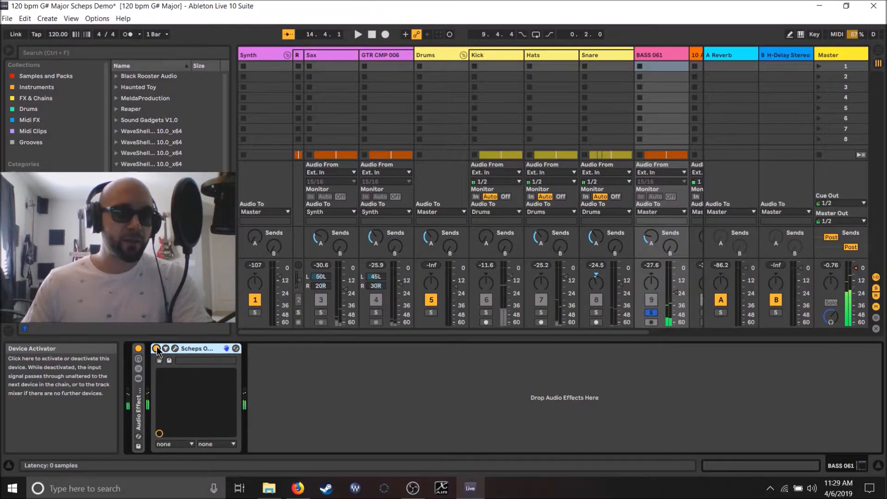
Solo the Drums group together with the bass and play them
left_click(430, 313, "ctrl")
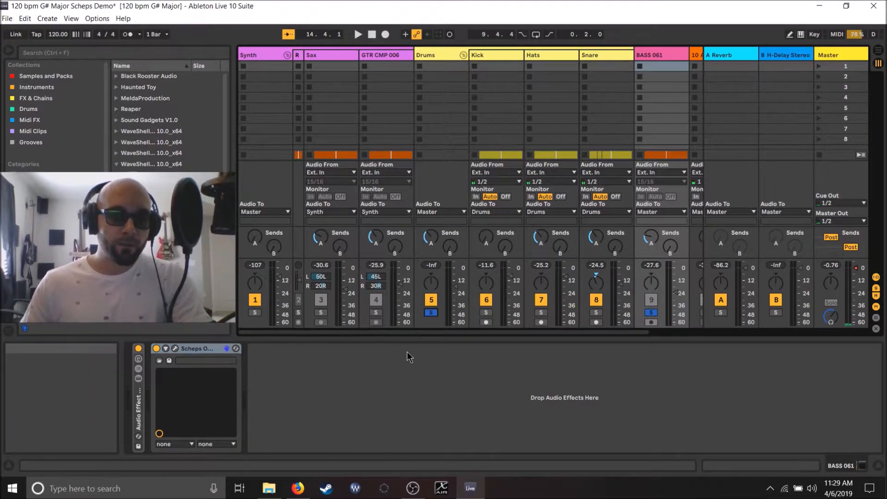
key("space")
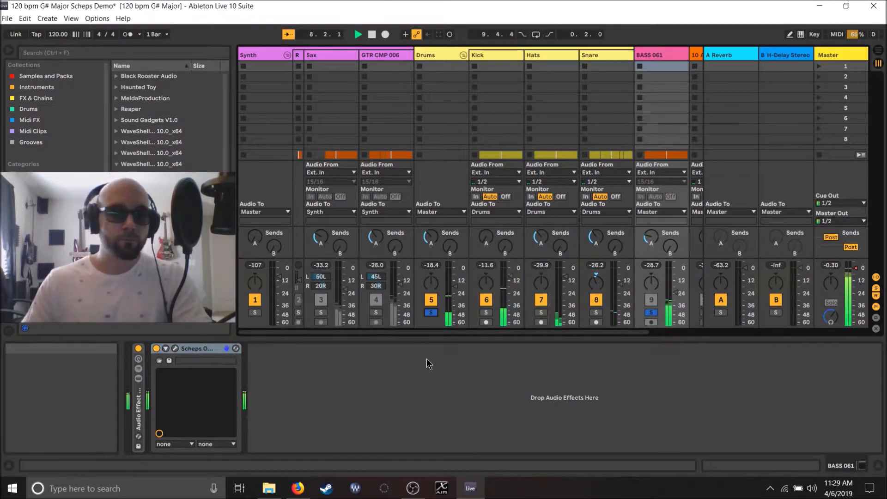
Open the Scheps Omni Channel on the Kick track and look over its PRE low-cut filter and the Jacquire King factory presets
left_click(497, 55)
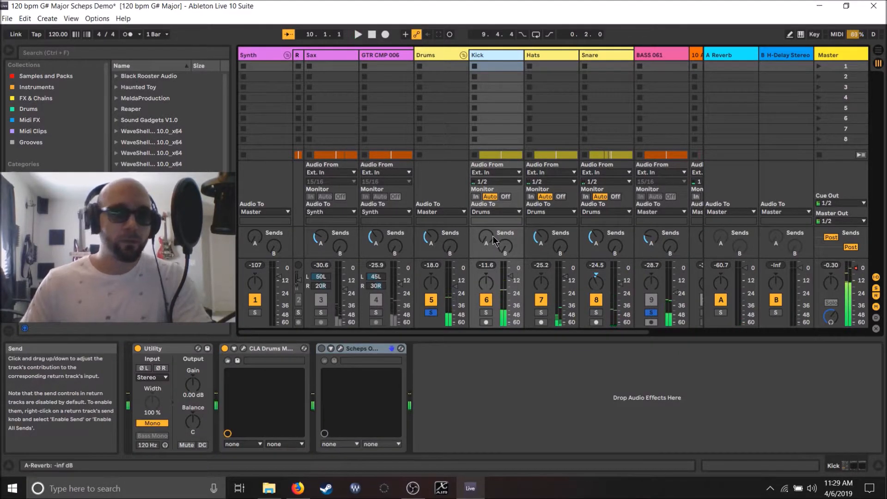
left_click(338, 349)
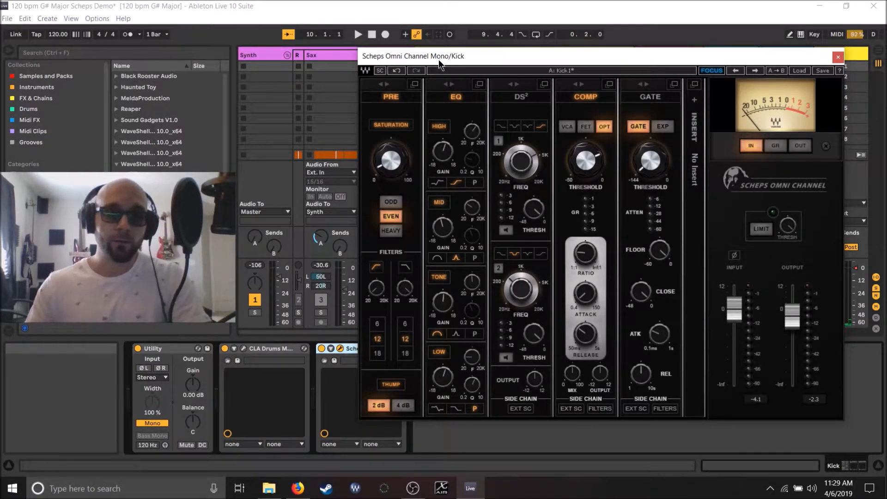
left_click(379, 289)
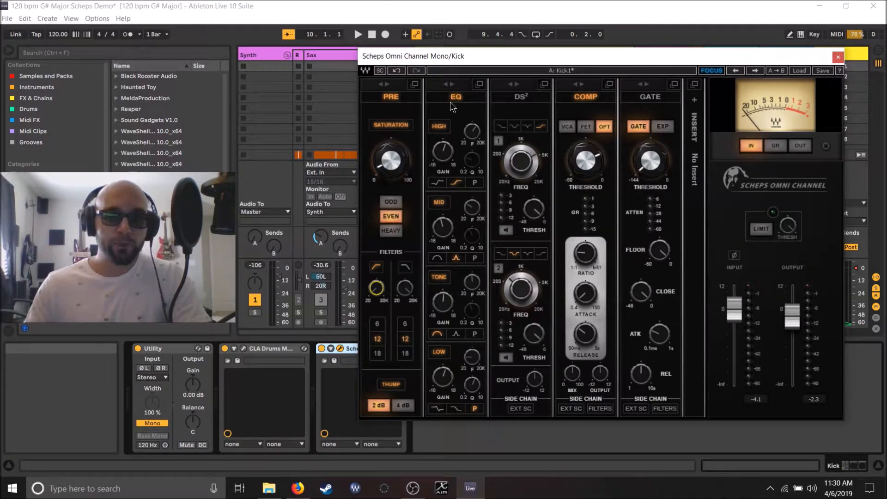
left_click(802, 71)
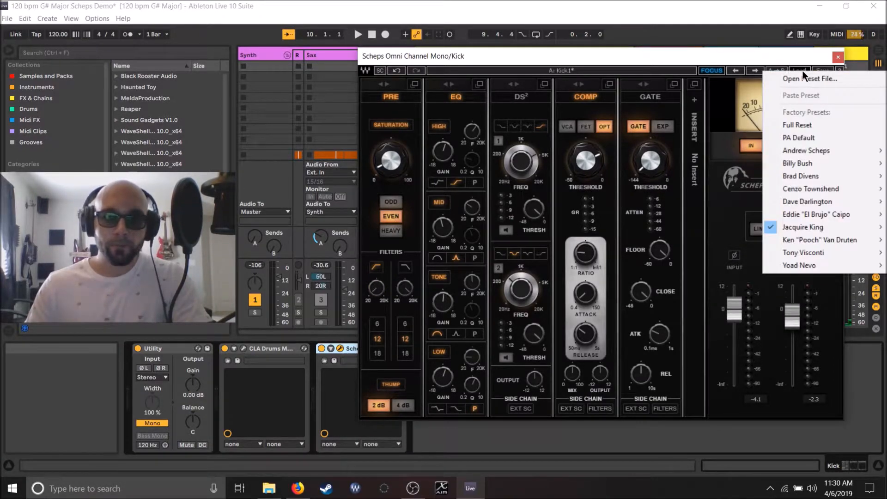
mouse_move(791, 229)
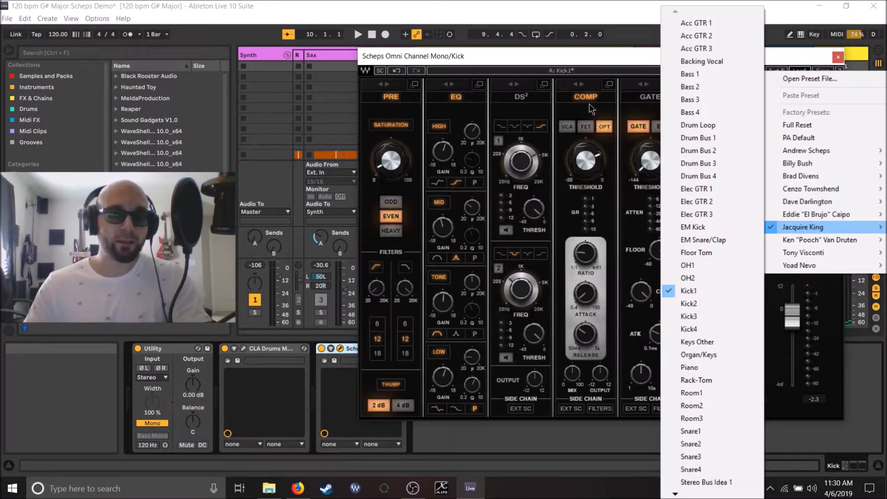
left_click(590, 53)
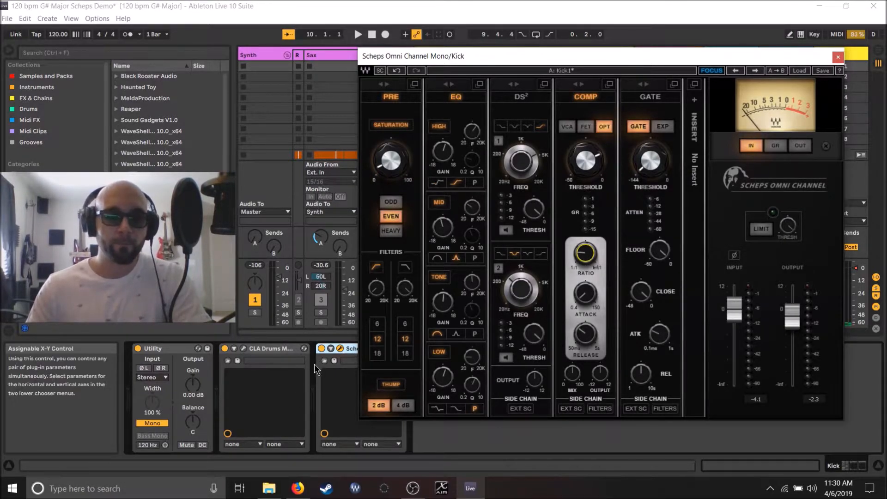
Bypass the Kick's Scheps Omni Channel, close its window, play the drums and bass, and reactivate the plugin for comparison
left_click(323, 352)
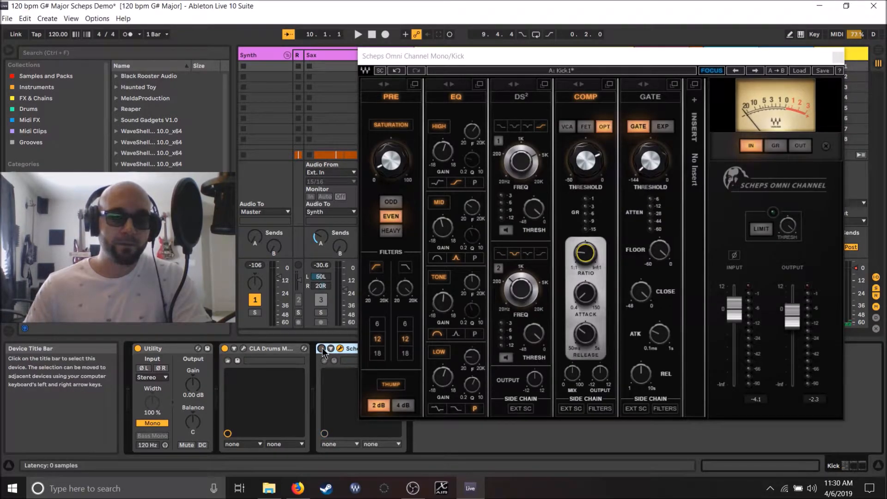
left_click(838, 57)
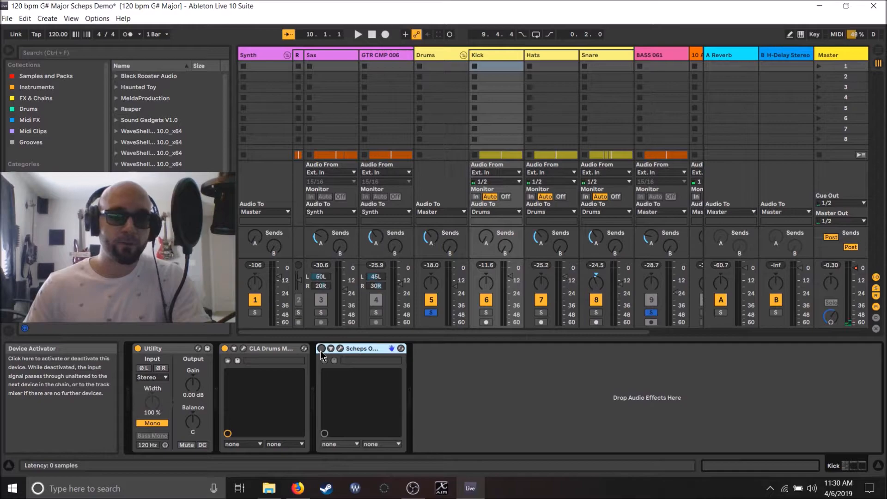
key("space")
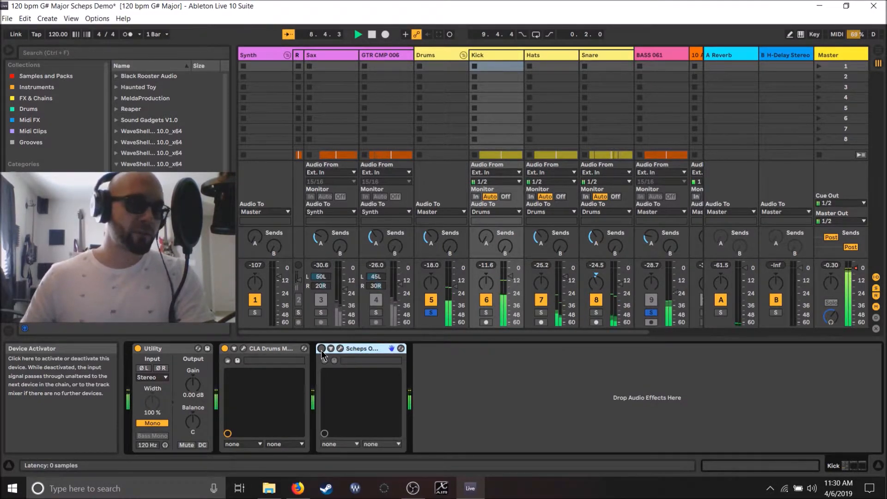
left_click(321, 350)
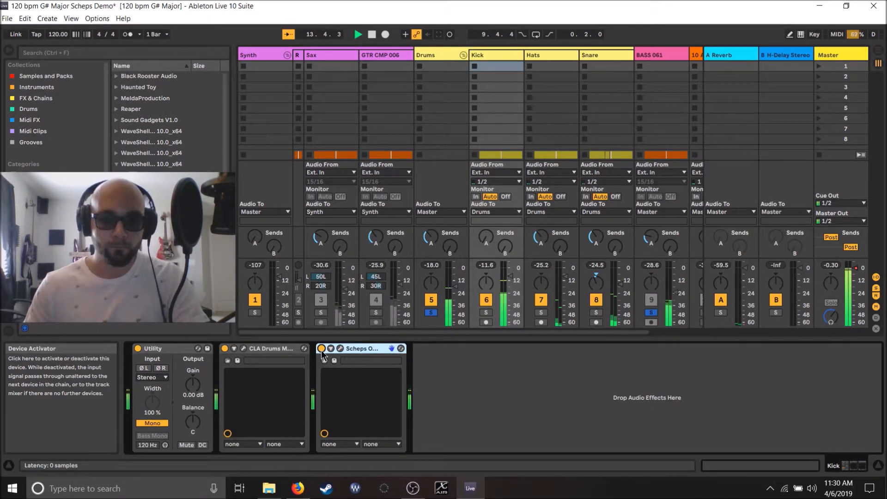
Open the Scheps Omni Channel on the Hats track, look over the Brad Divens factory presets, and close the plugin window
left_click(552, 55)
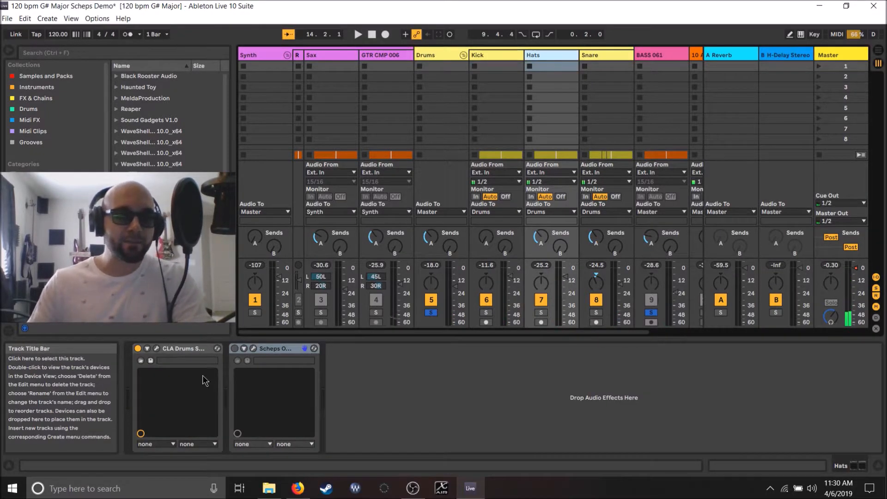
left_click(253, 348)
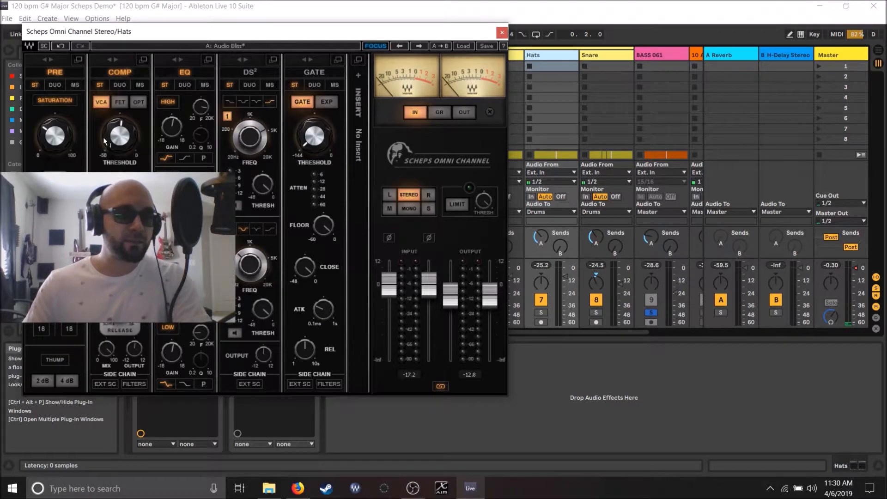
left_click(460, 46)
mouse_move(509, 149)
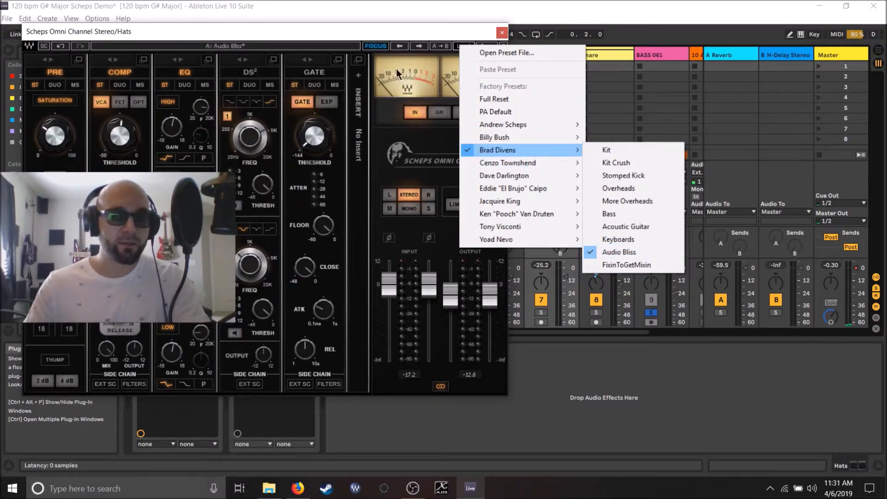
left_click(394, 38)
left_click(501, 33)
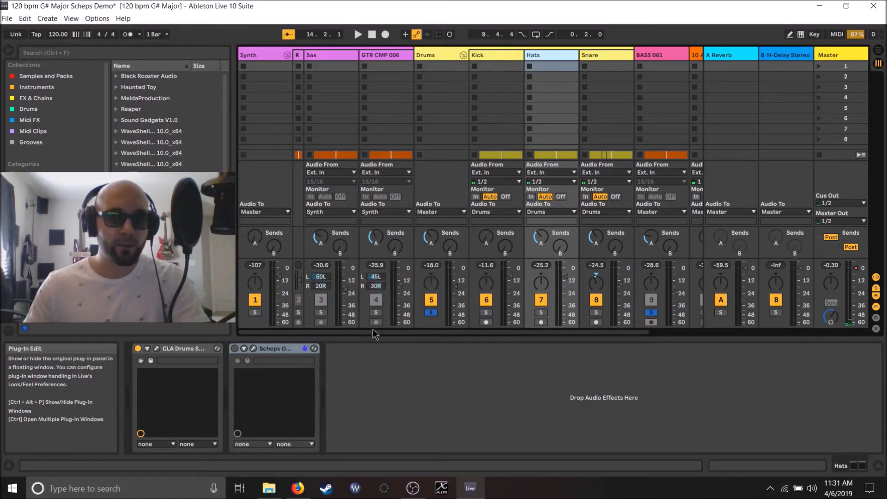
Play the drums and bass with the Hats' Scheps Omni Channel bypassed, activate it for comparison, and briefly check its window
key("space")
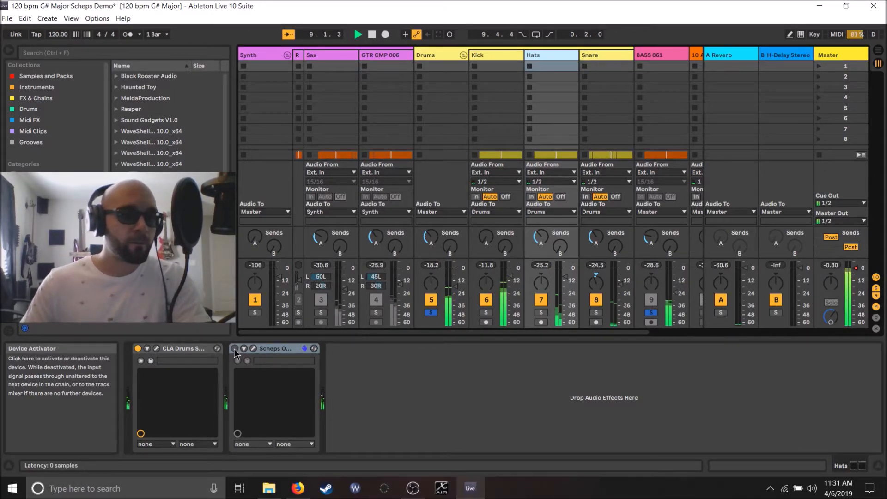
left_click(234, 349)
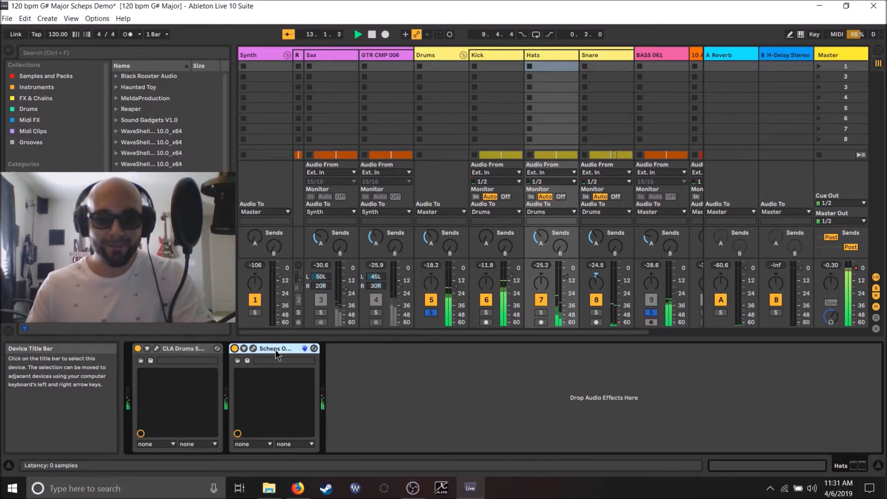
key("space")
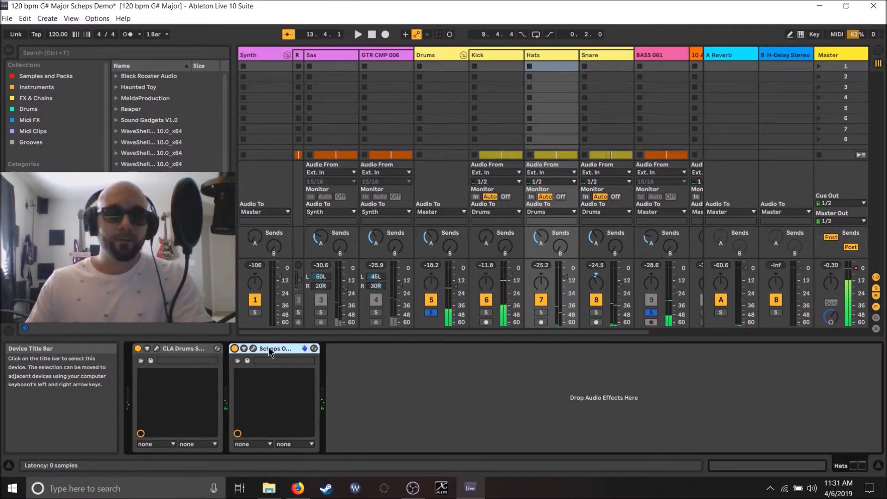
left_click(253, 349)
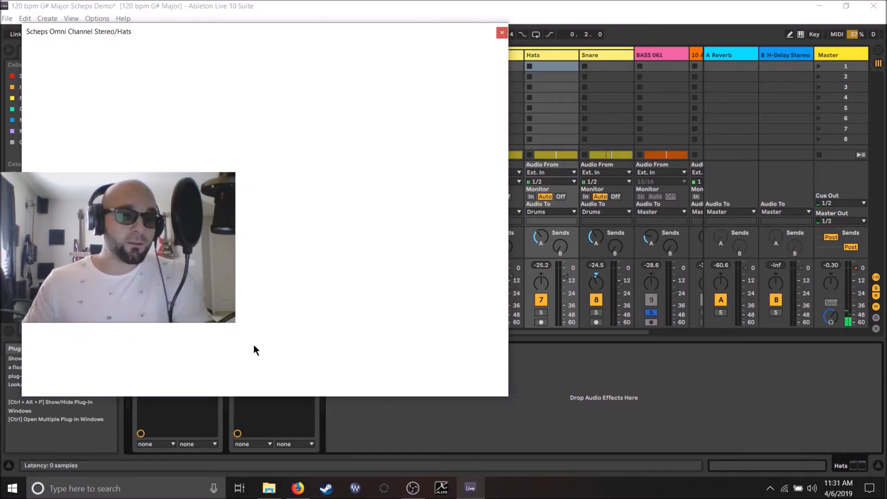
left_click(502, 33)
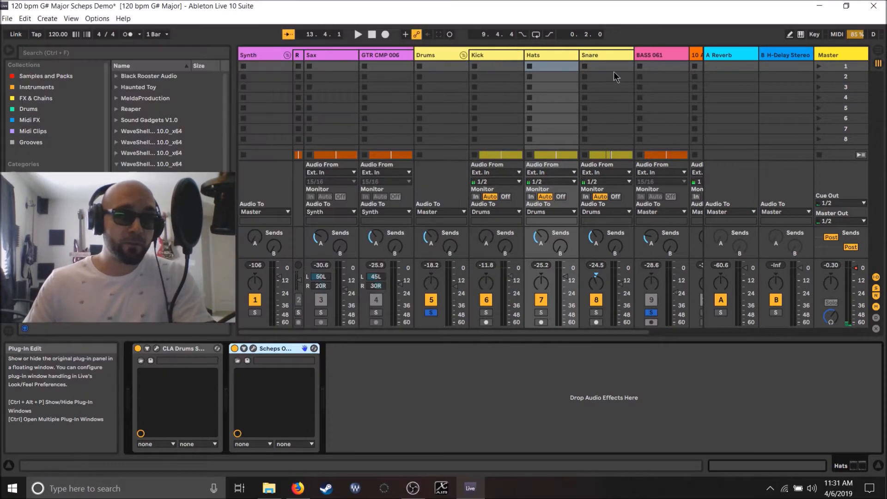
Open the Scheps Omni Channel on the Snare track, look over its settings and the Jacquire King factory presets, and close it
left_click(597, 54)
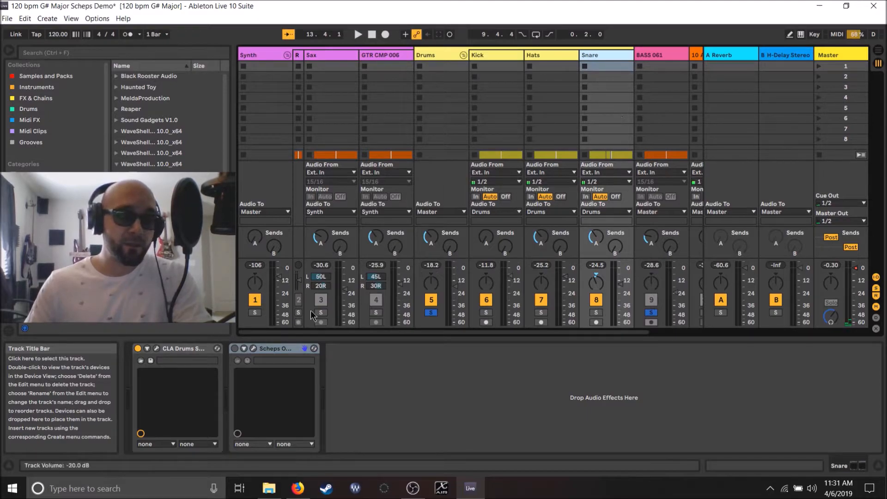
left_click(253, 350)
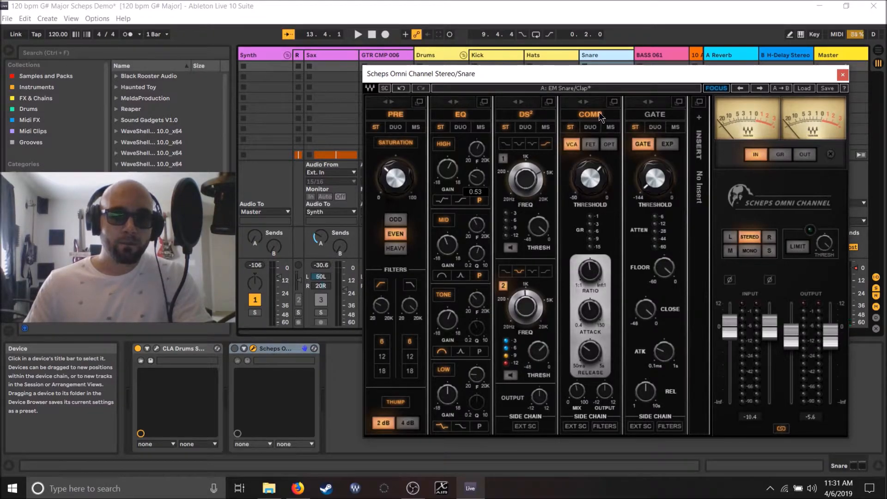
left_click(806, 91)
mouse_move(798, 243)
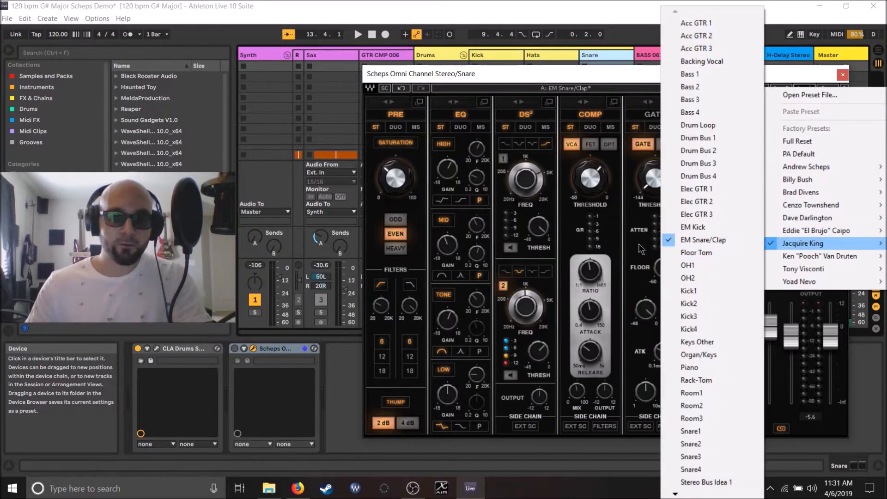
left_click(582, 81)
left_click(842, 74)
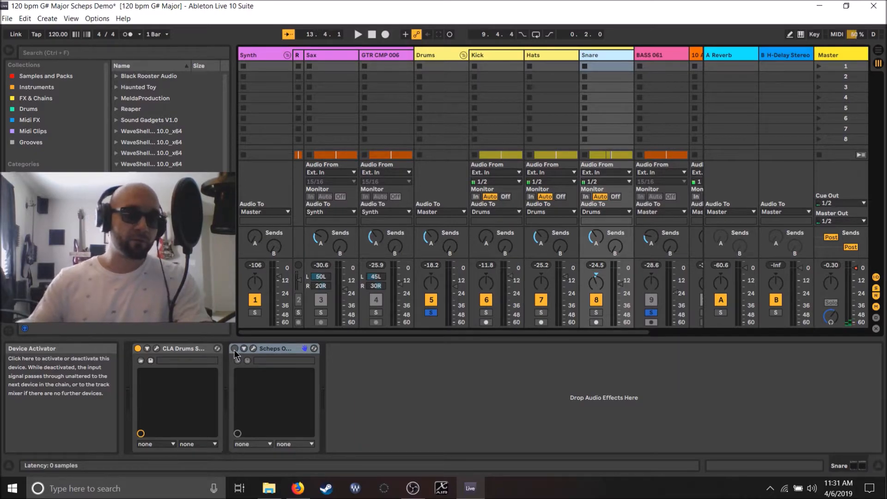
Play the drums and bass and activate the Snare's Scheps Omni Channel partway through to compare the sound
key("space")
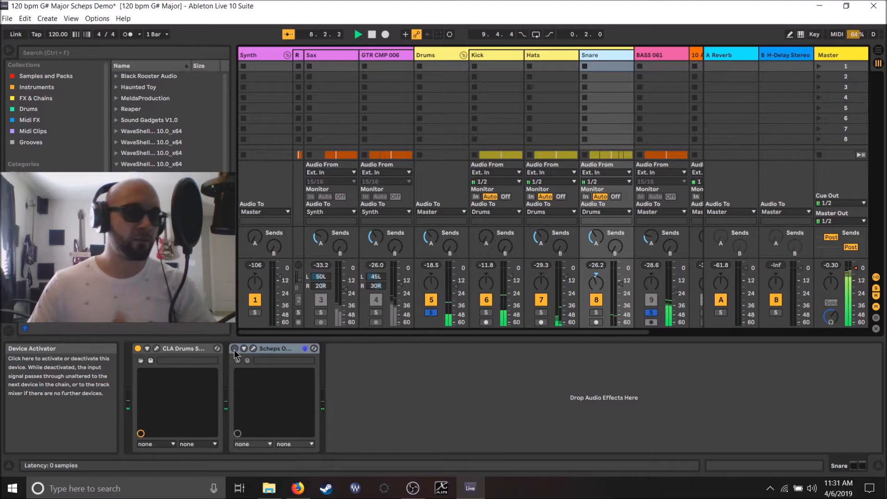
left_click(235, 349)
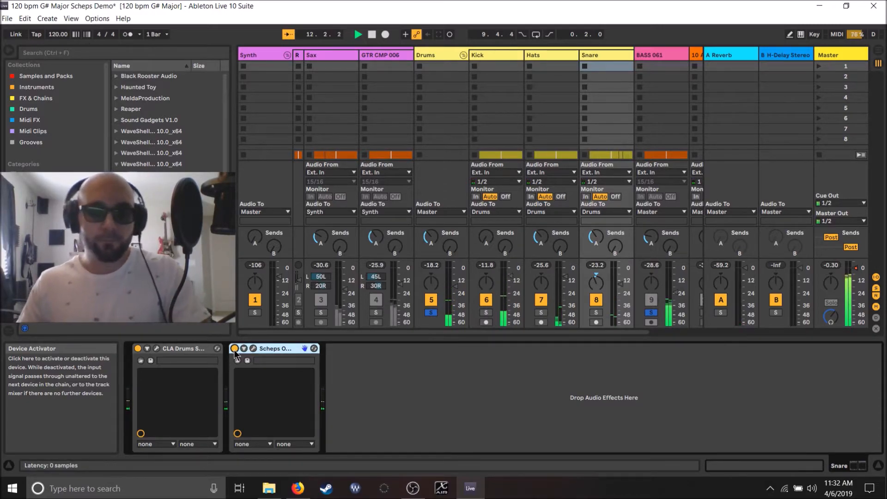
key("space")
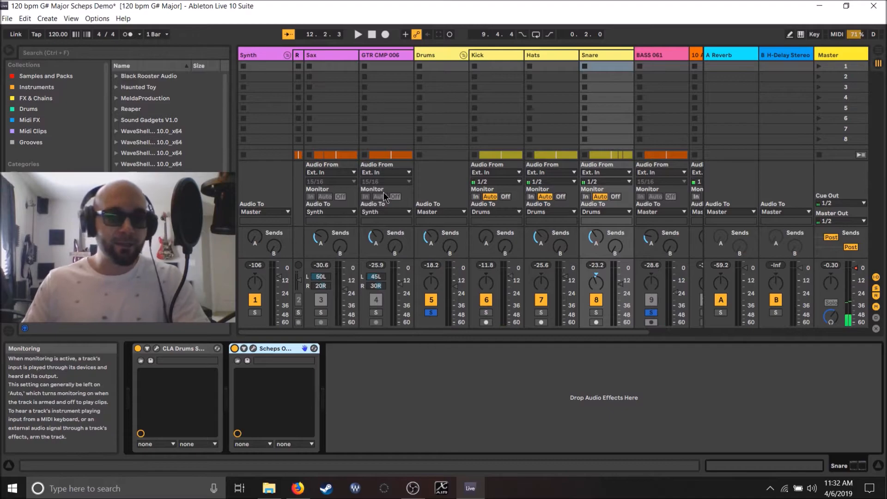
Switch to Arrangement View, select the CMP 006 5 clip on the GTR CMP 006 track, and play it with Scheps Omni Channel bypassed
key("Tab")
scroll(295, 206, "down", 4)
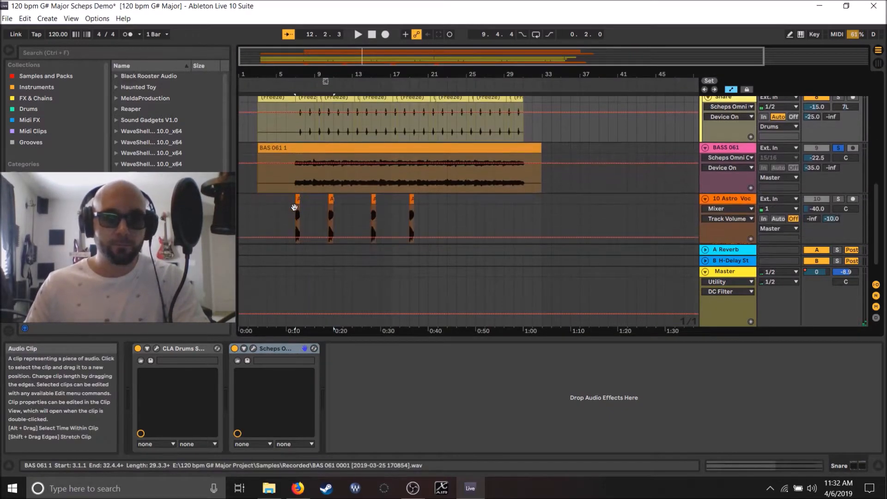
scroll(294, 206, "up", 7)
scroll(294, 207, "up", 3)
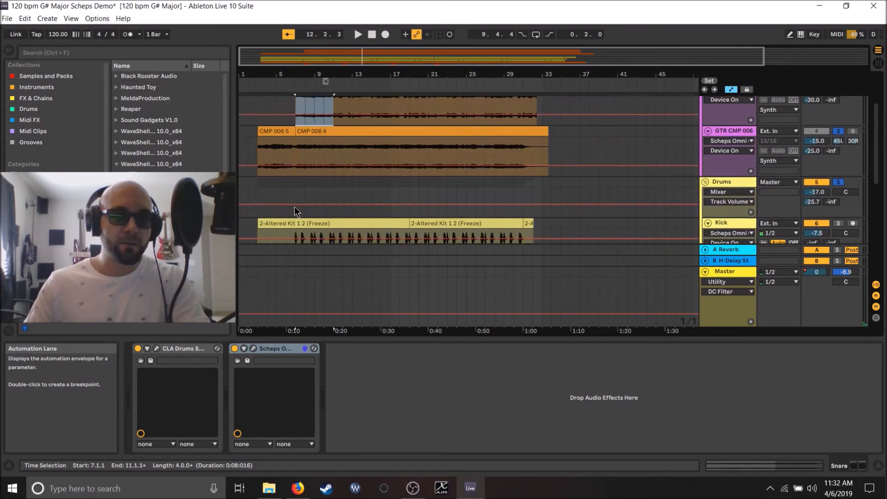
left_click(284, 136)
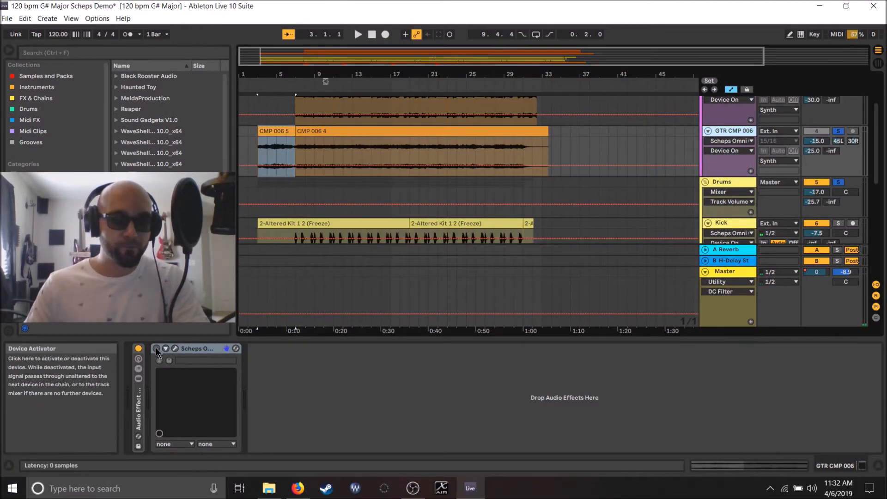
key("space")
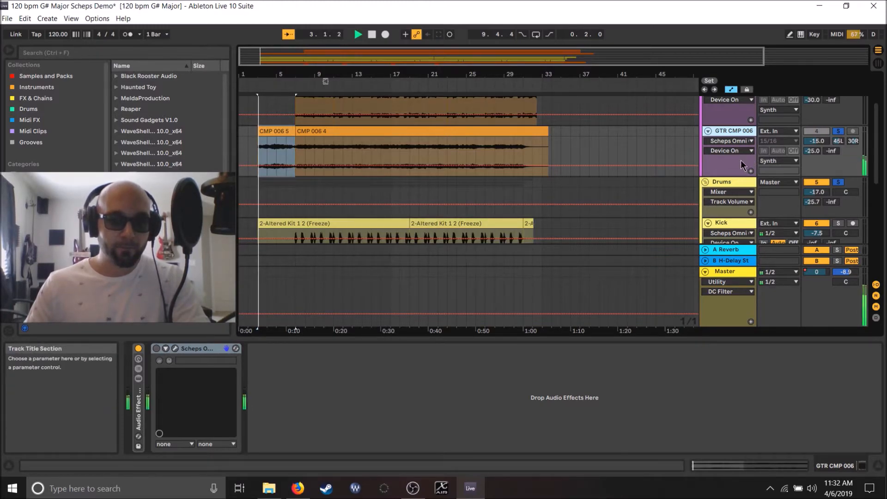
key("space")
Open the guitar track's Scheps Omni Channel, activate it, and examine its PRE filter settings
left_click(175, 349)
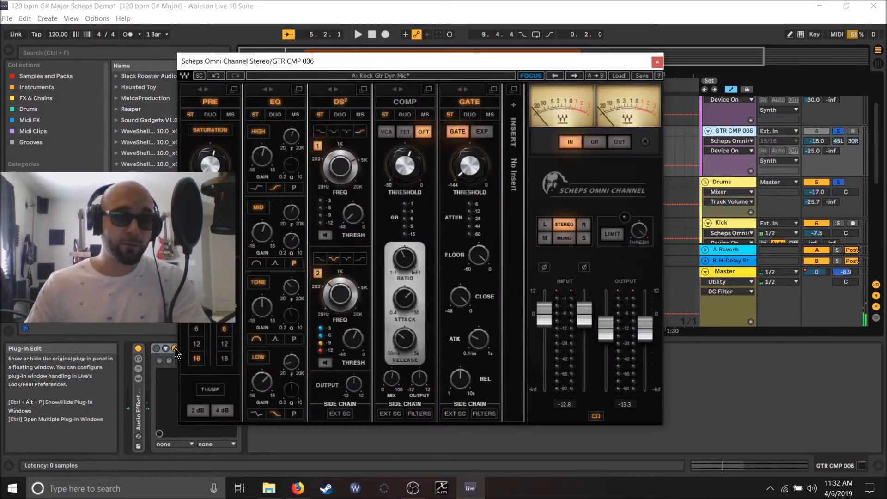
left_click(157, 349)
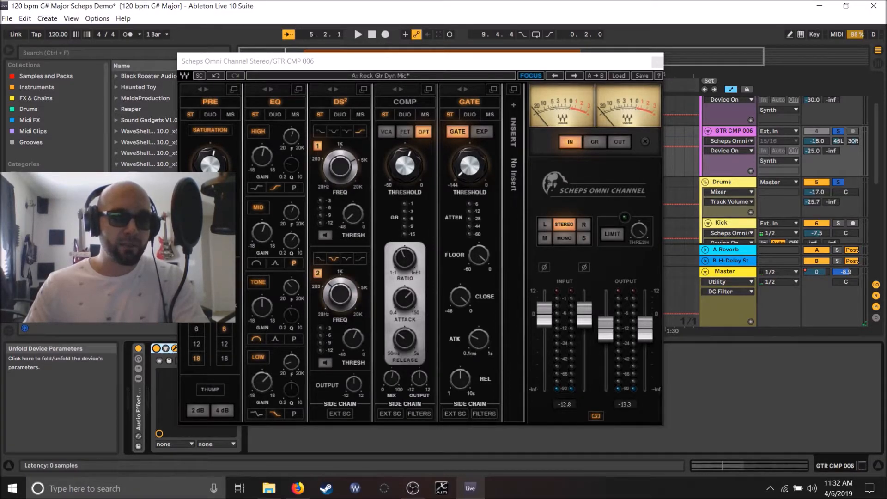
left_click(196, 293)
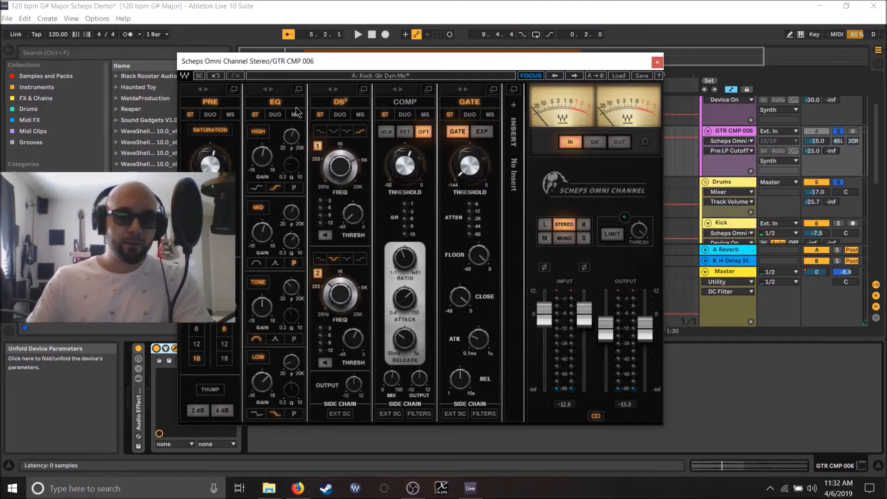
Audition DS² bands 1 and 2 on the guitar in turn, check their frequency settings, and switch the band listening off
left_click(326, 235)
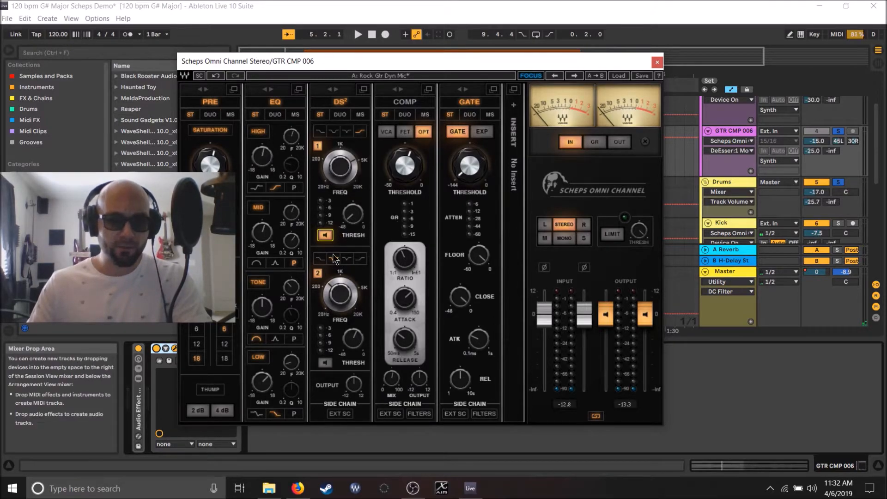
key("space")
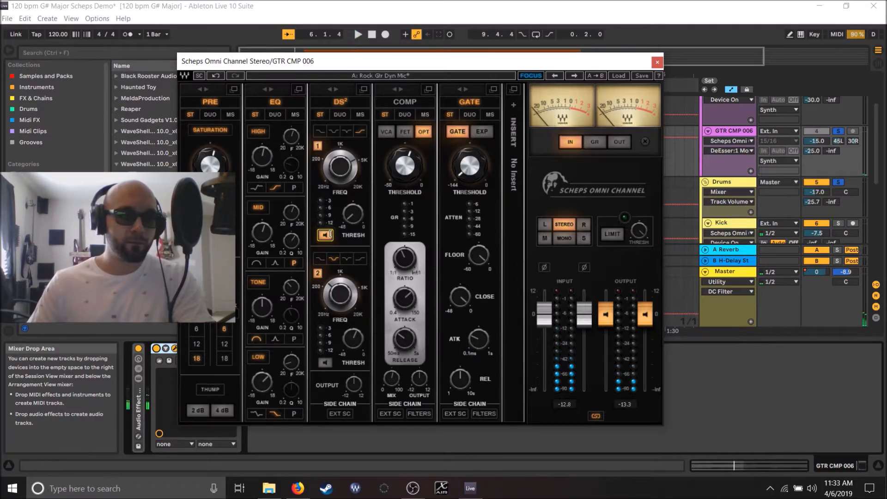
left_click(325, 363)
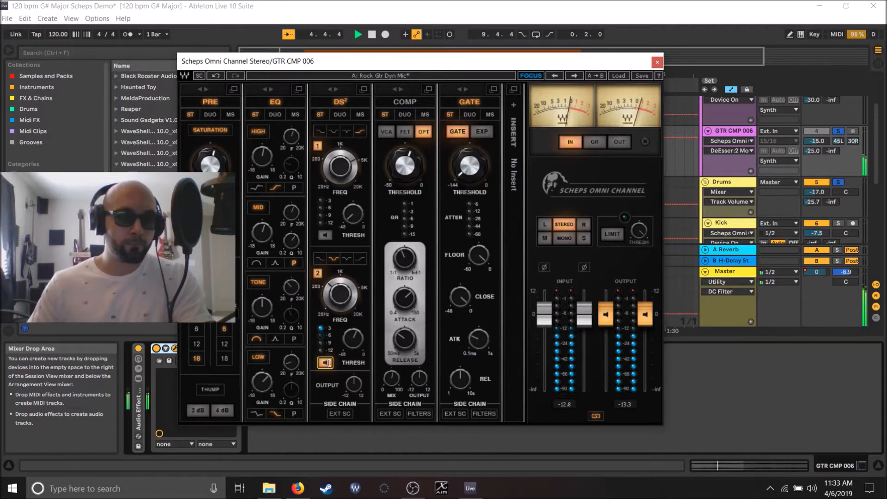
key("space")
left_click(346, 301)
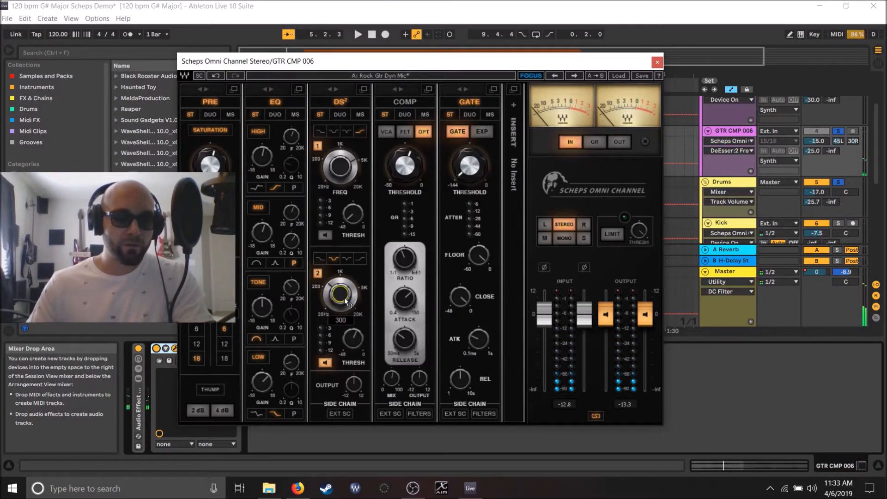
left_click(340, 168)
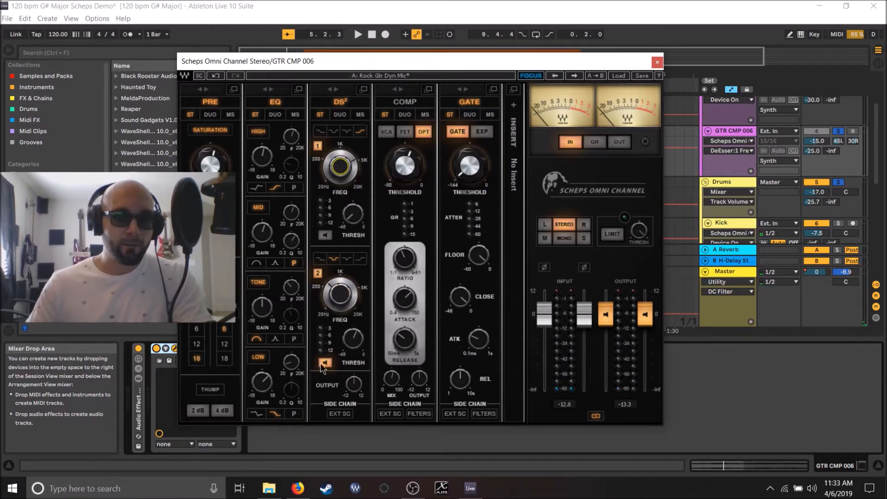
left_click(323, 365)
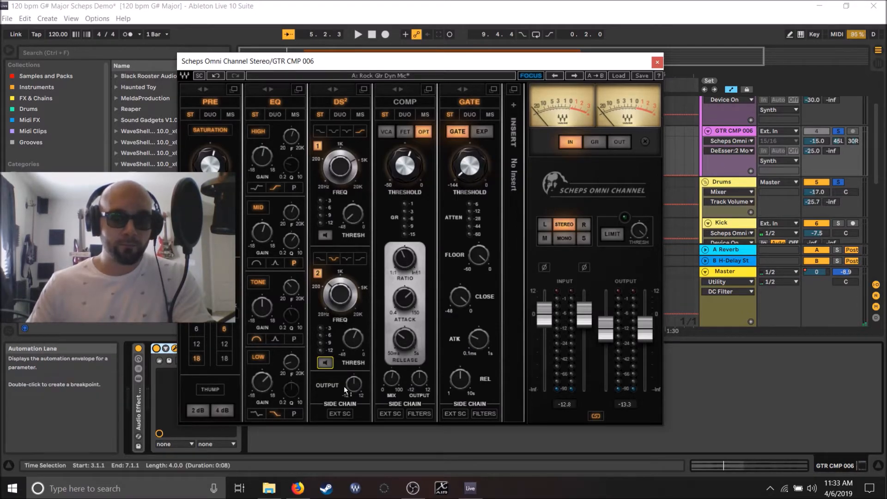
Bypass the guitar's Scheps Omni Channel, play the track, reactivate the plugin for comparison, and close its window
left_click(156, 349)
key("space")
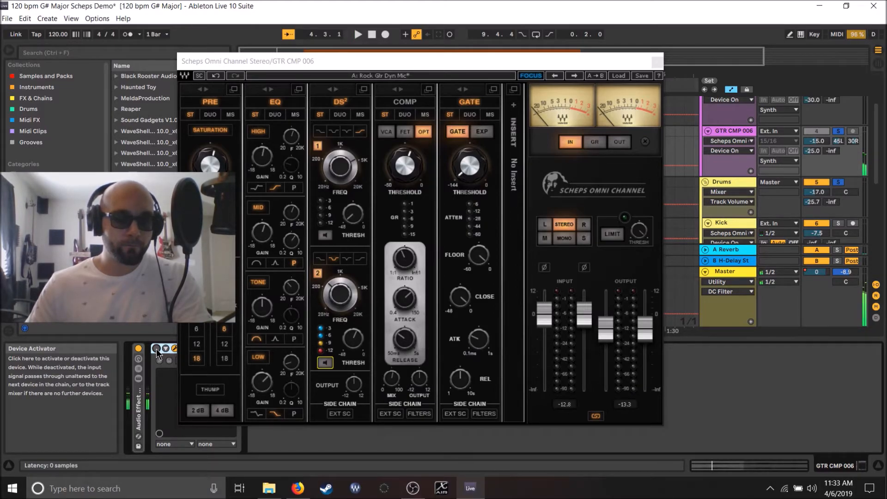
left_click(157, 349)
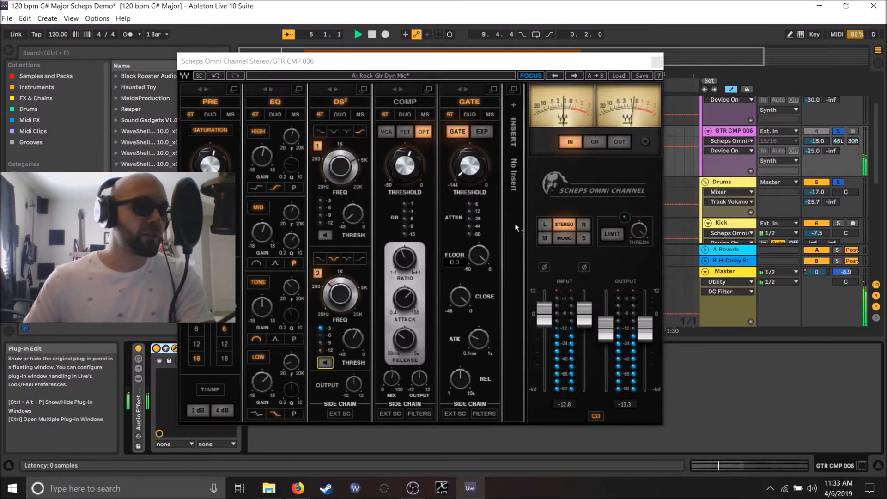
scroll(775, 182, "up", 1)
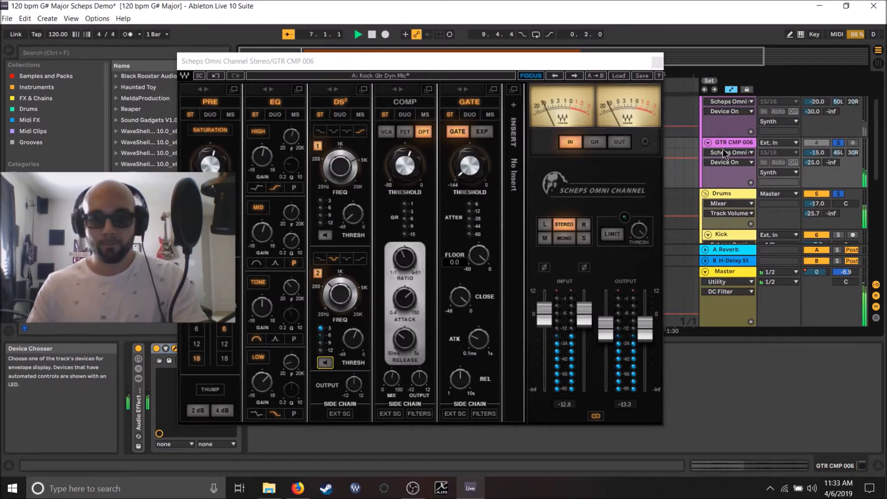
left_click(657, 62)
Solo the Sax track together with the guitar and drums, and select the Sax 4 clip
scroll(334, 205, "up", 2)
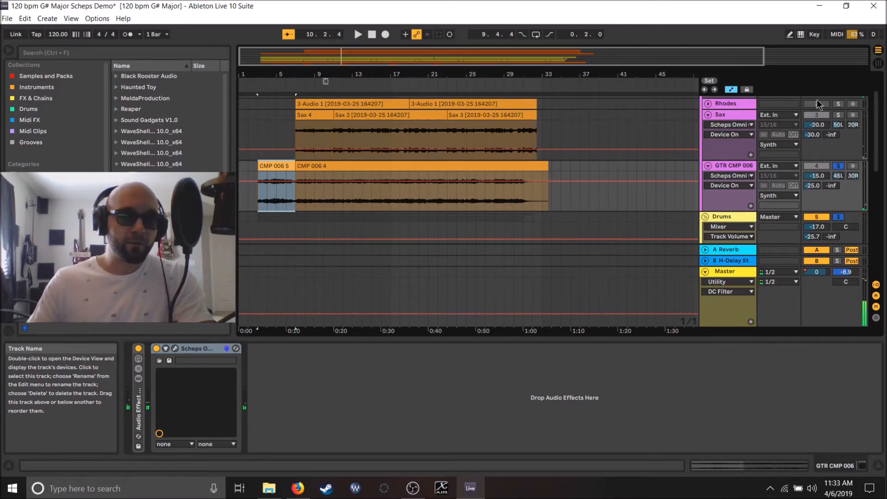
left_click(838, 115)
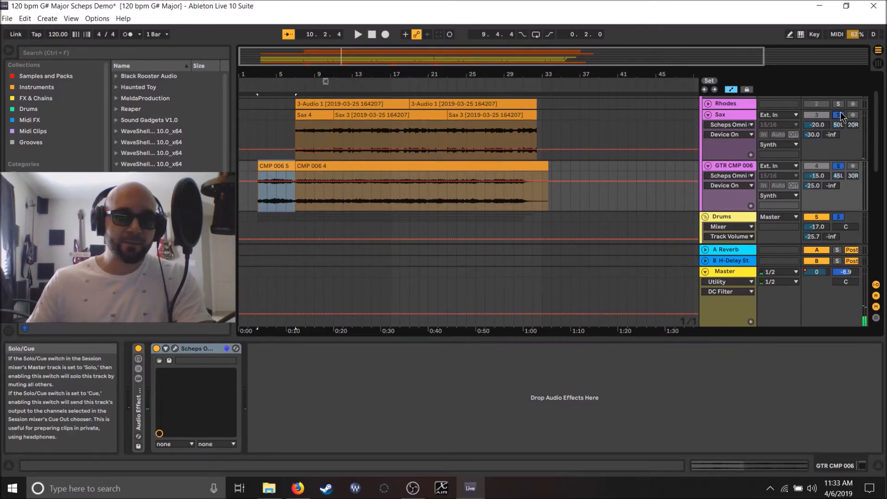
left_click(316, 116)
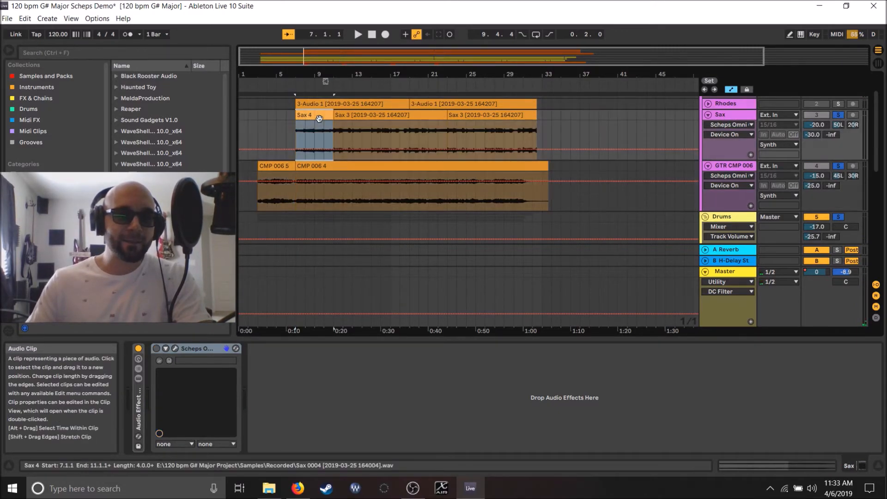
Open the sax track's Scheps Omni Channel, examine the Brad Divens factory presets without loading another one, and close the plugin window
left_click(175, 348)
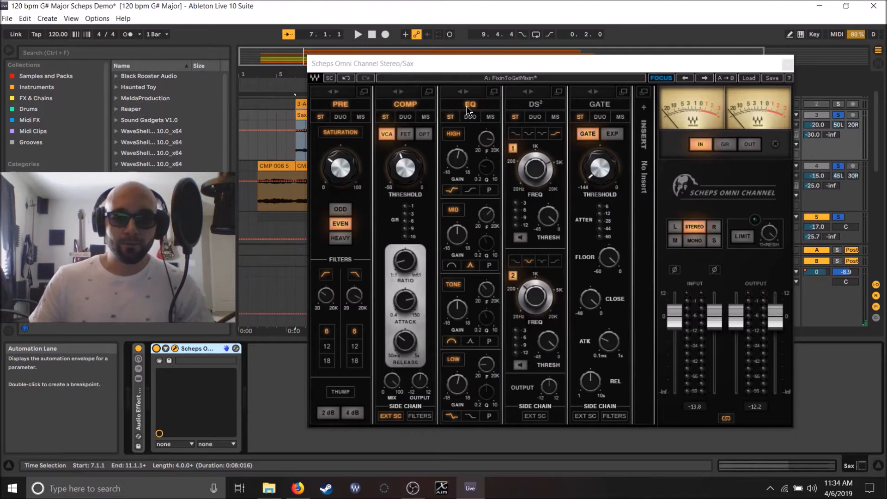
left_click(749, 79)
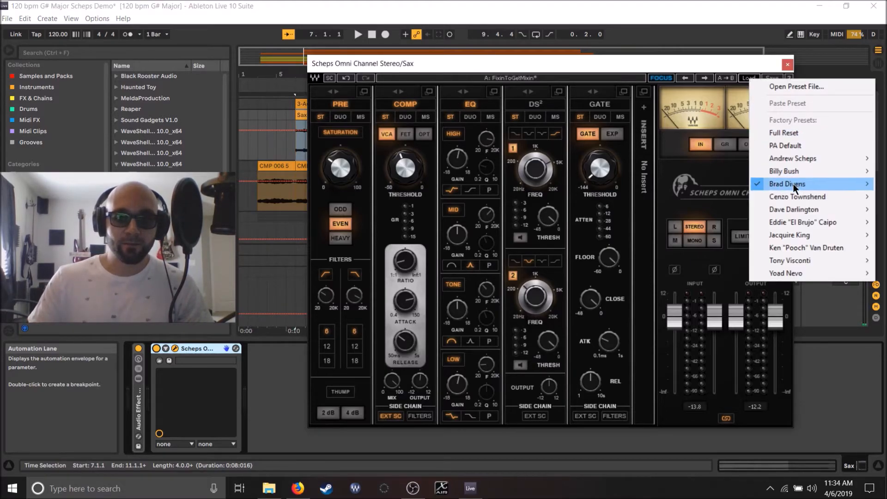
mouse_move(794, 183)
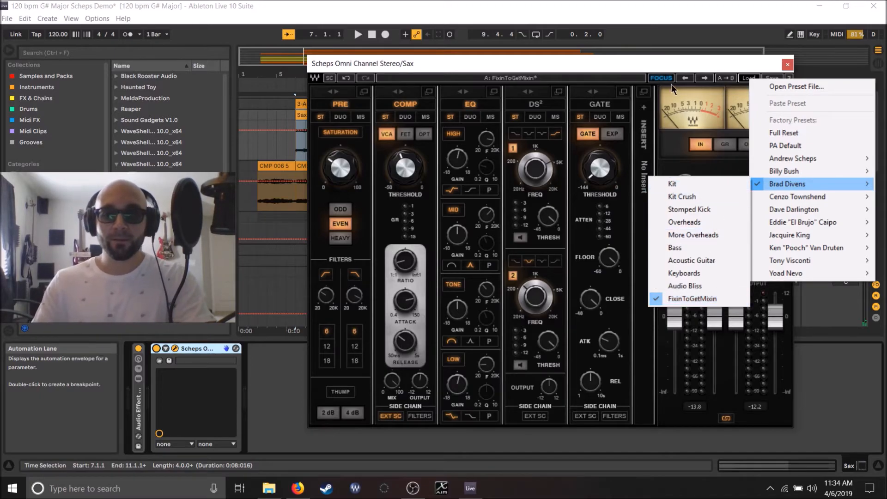
left_click(659, 61)
left_click(787, 65)
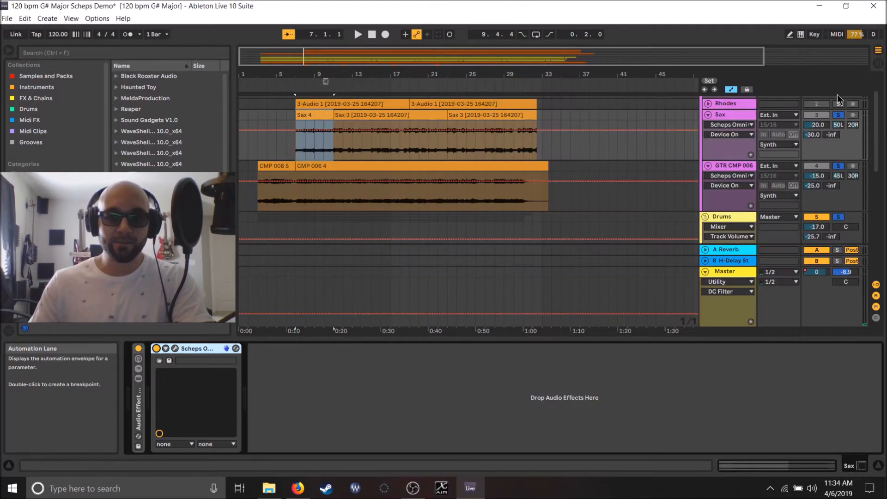
Bypass the sax's Scheps Omni Channel, play from the start of the Sax 4 clip, and reactivate the plugin during playback for comparison
left_click(156, 348)
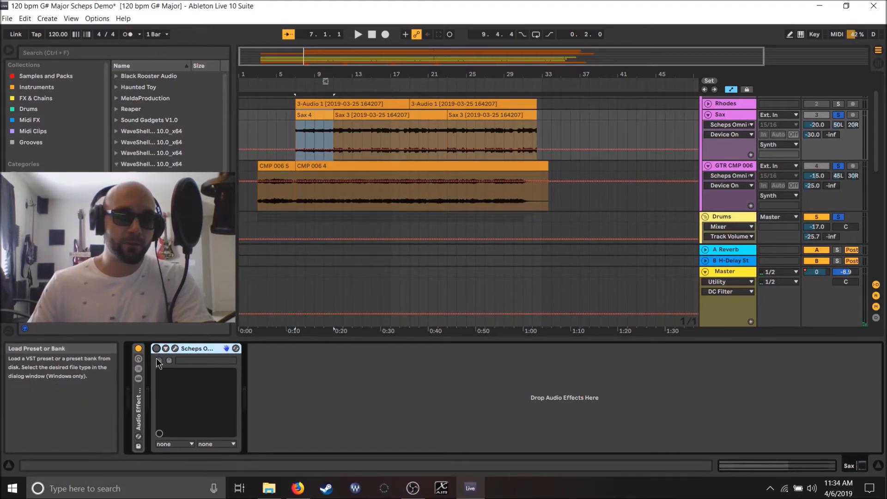
key("space")
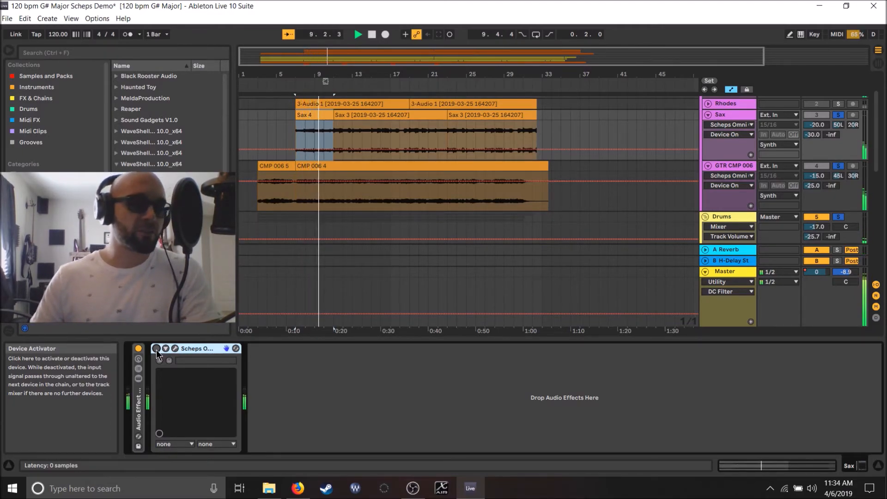
left_click(156, 350)
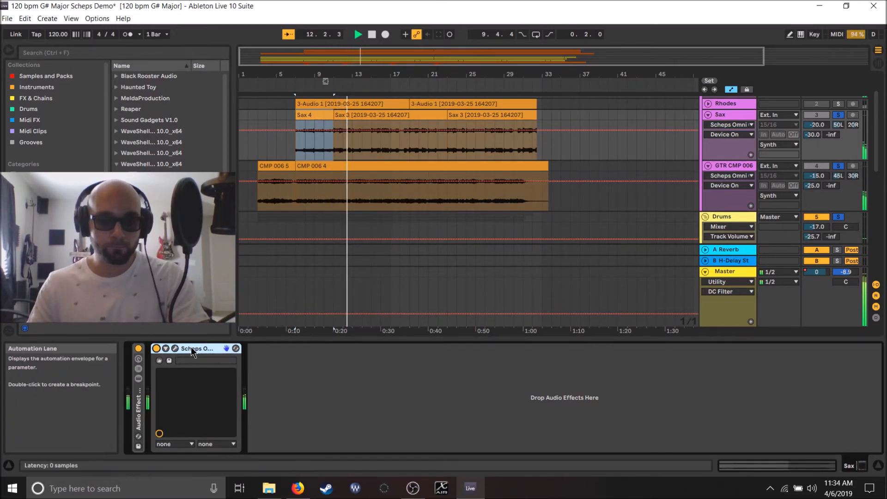
Reopen the sax's Scheps Omni Channel, stop playback, and lower the plugin's output level slightly
left_click(175, 348)
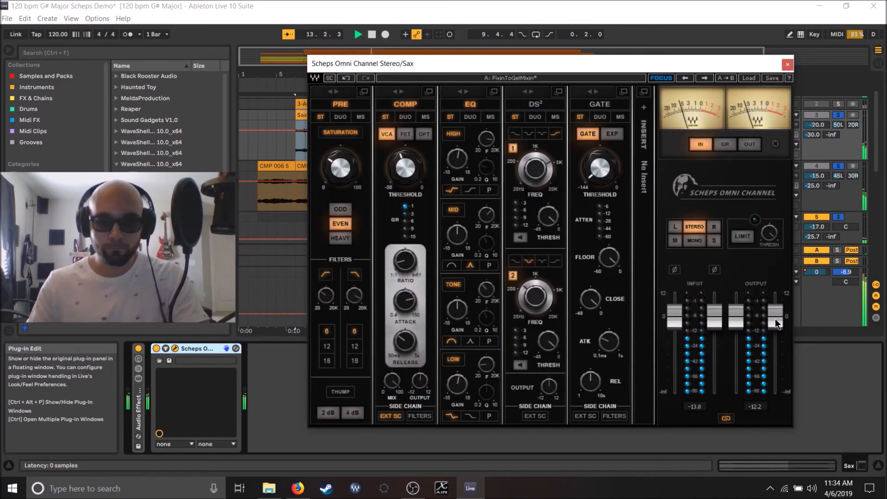
key("space")
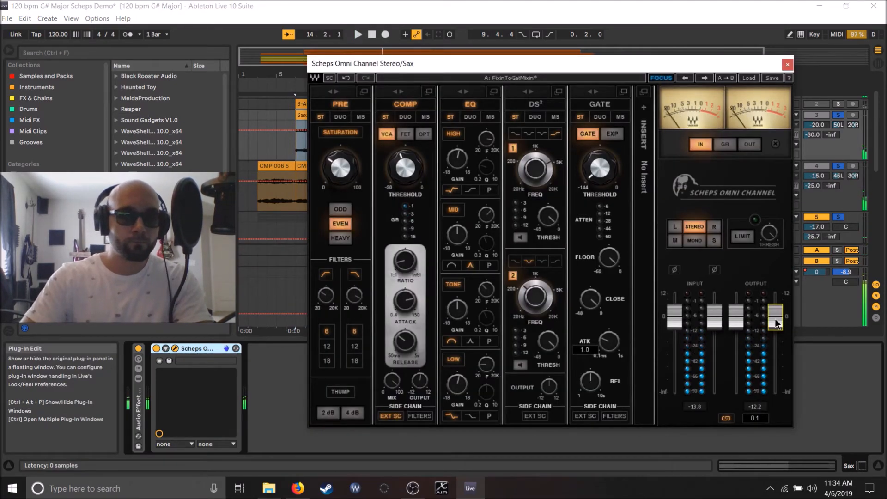
scroll(775, 323, "down", 1)
left_click_drag(775, 322, 775, 323)
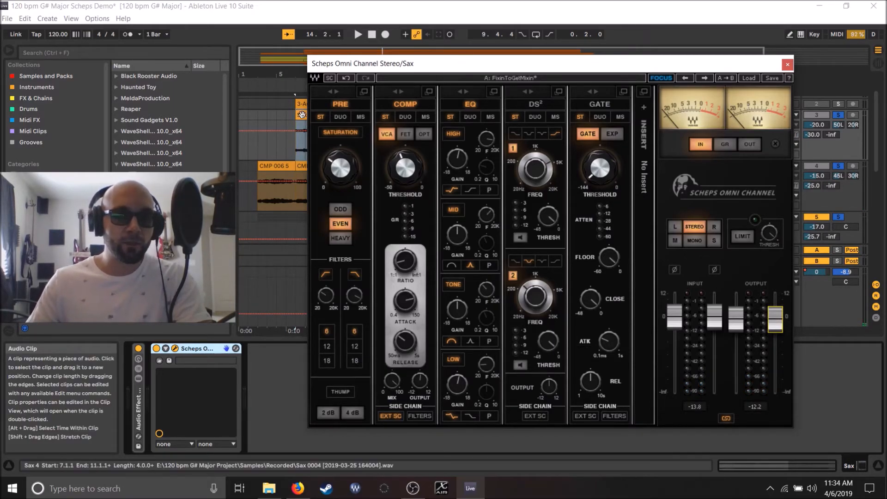
Play the arrangement with the processed sax and switch to the Session View mixer to check the track levels
key("space")
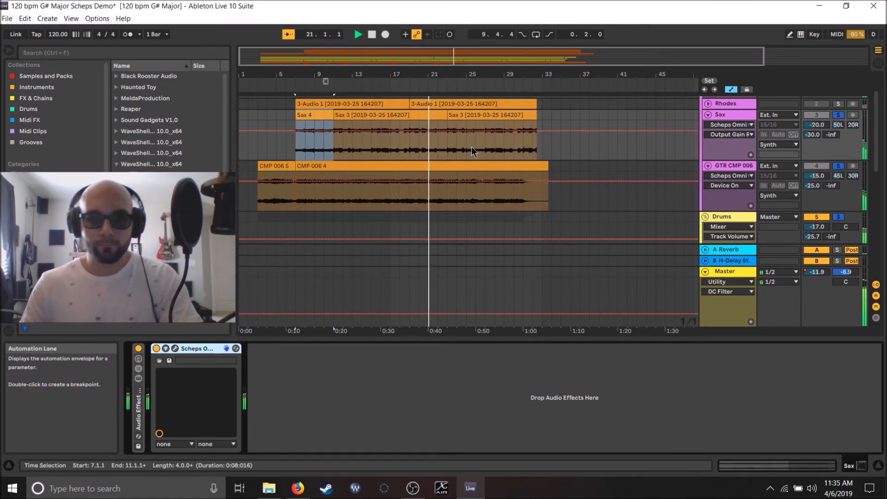
scroll(470, 146, "down", 2)
key("Tab")
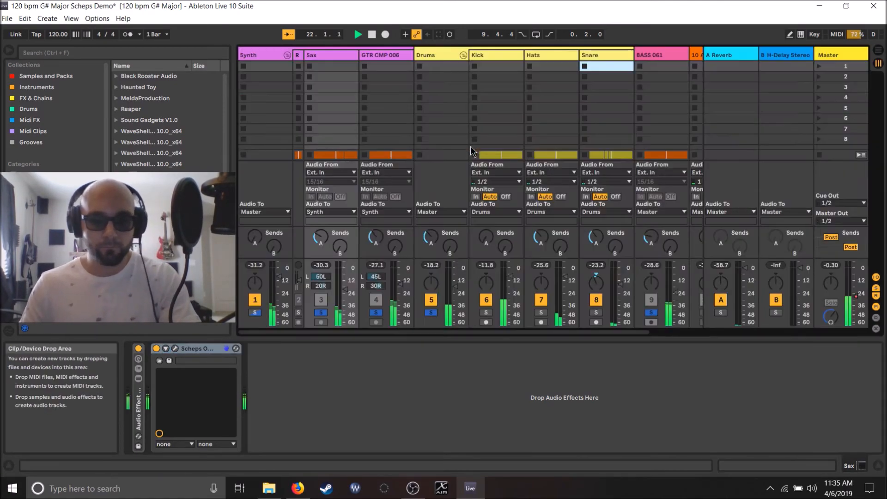